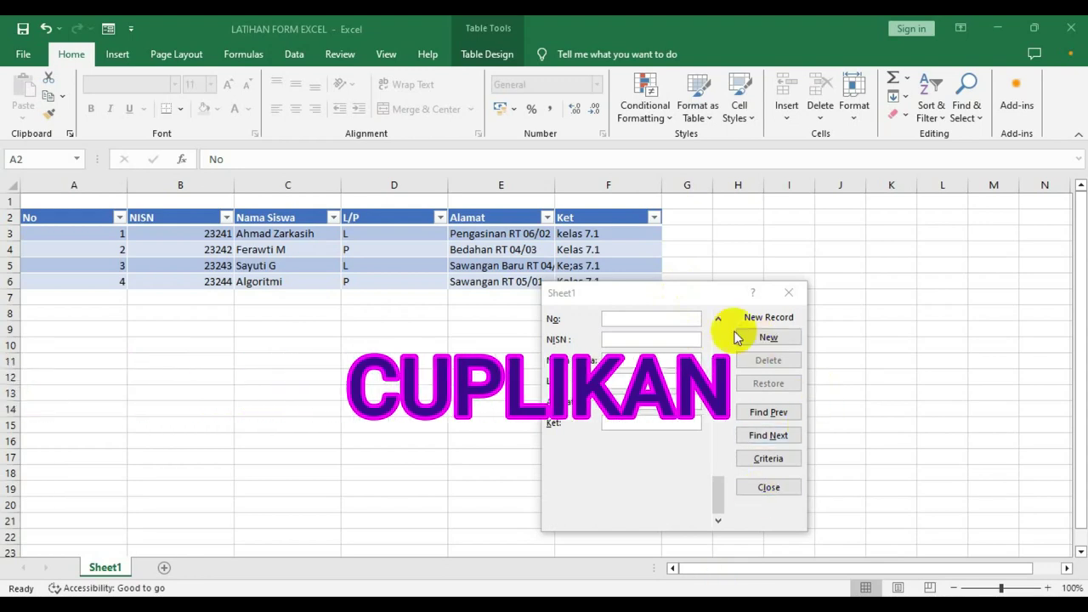
In the data form, enter student number 5, the name, gender P, the address and class Kelas 7.1
drag(677, 293, 861, 268)
text(2324)
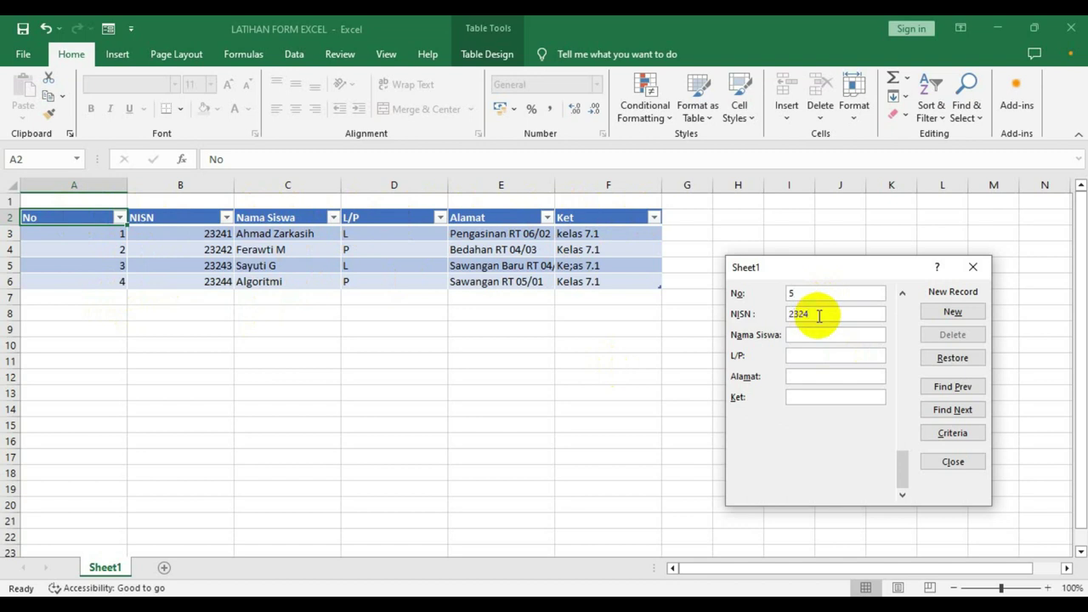
text(5)
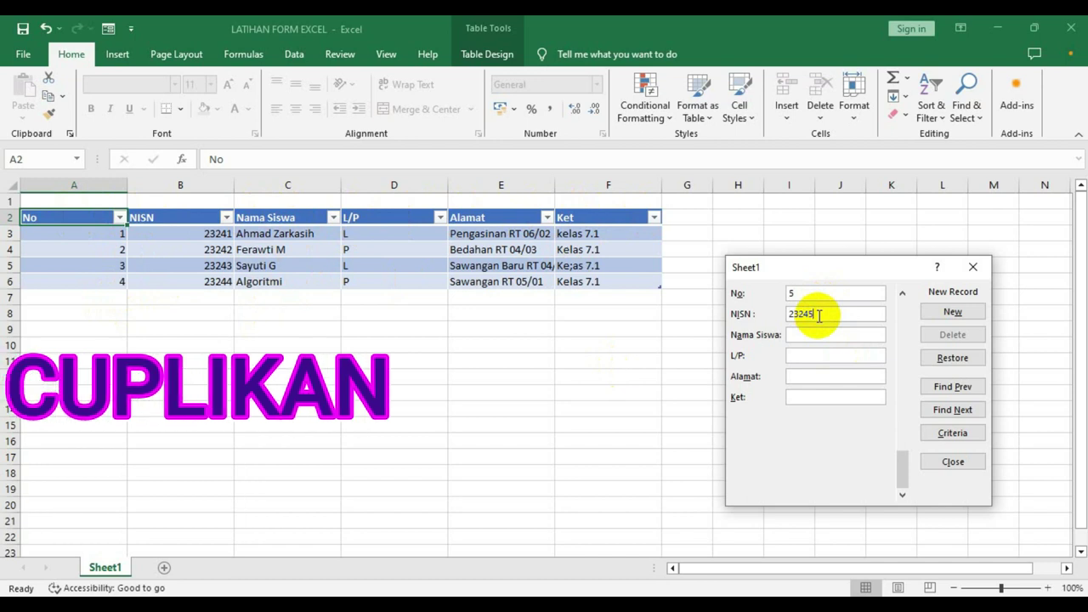
click(825, 335)
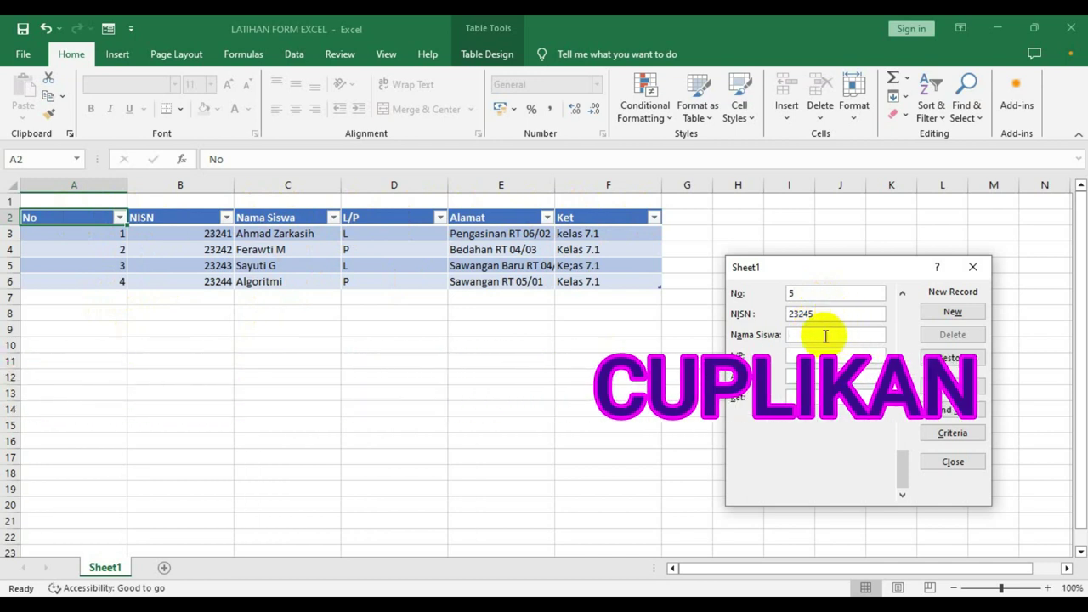
text(Maryanah B)
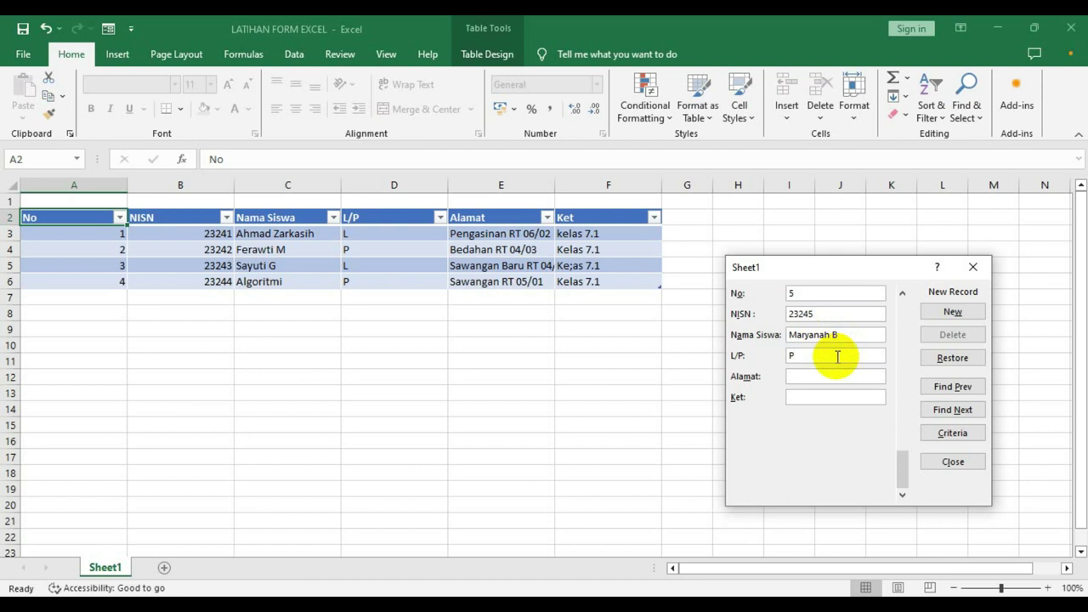
click(802, 376)
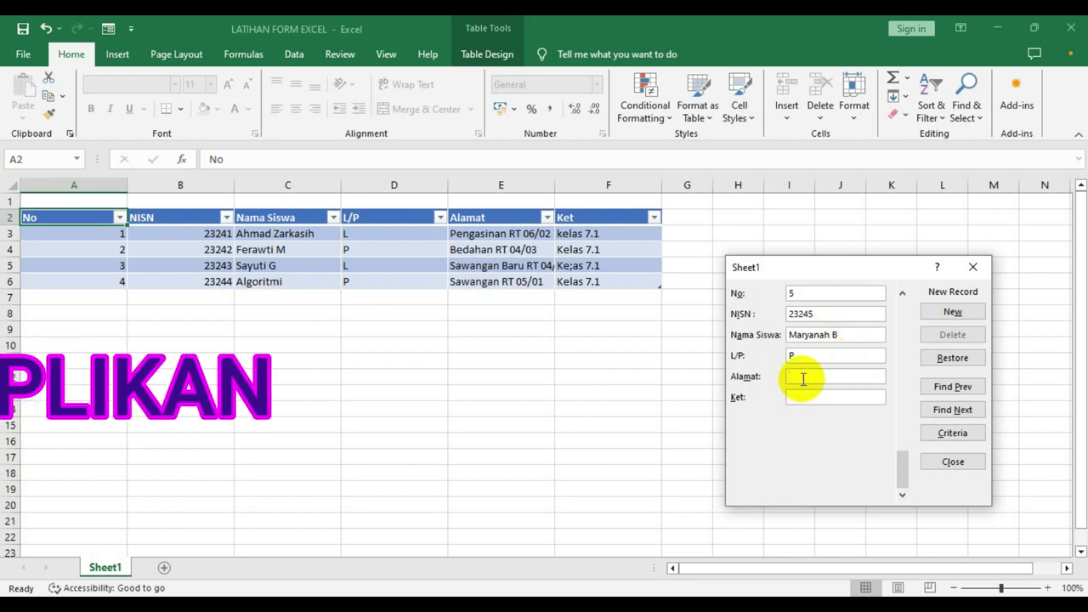
text(Cine)
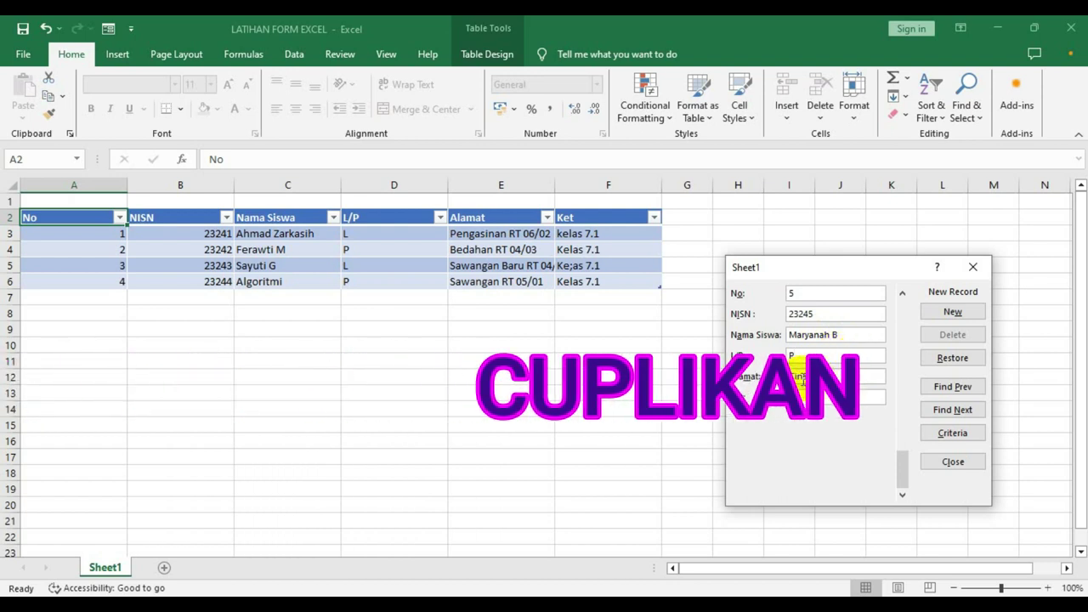
text(reangka wate)
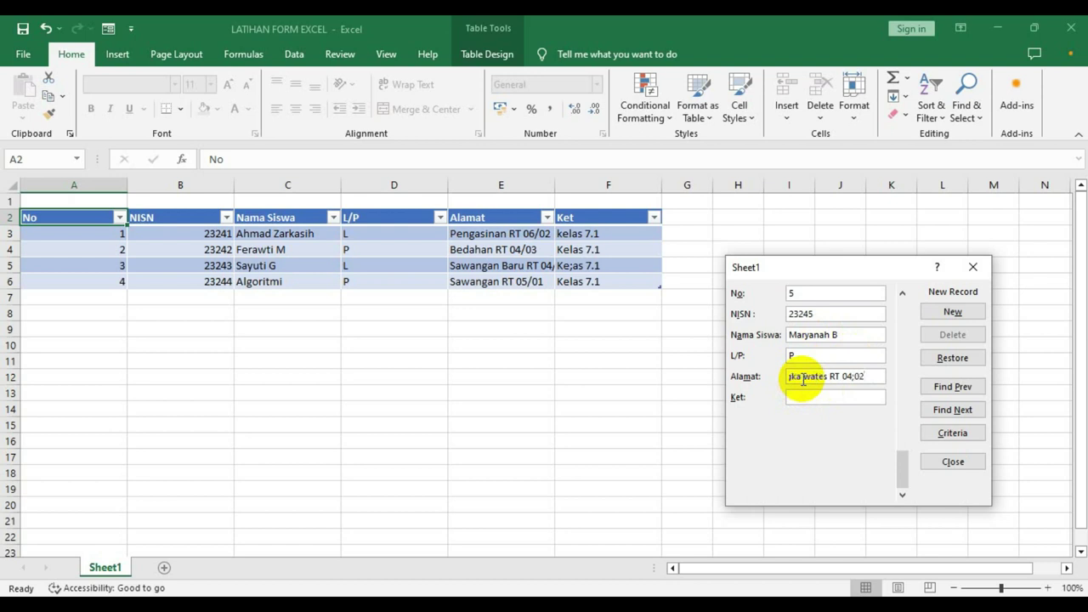
click(813, 396)
text(Kelas 7.1)
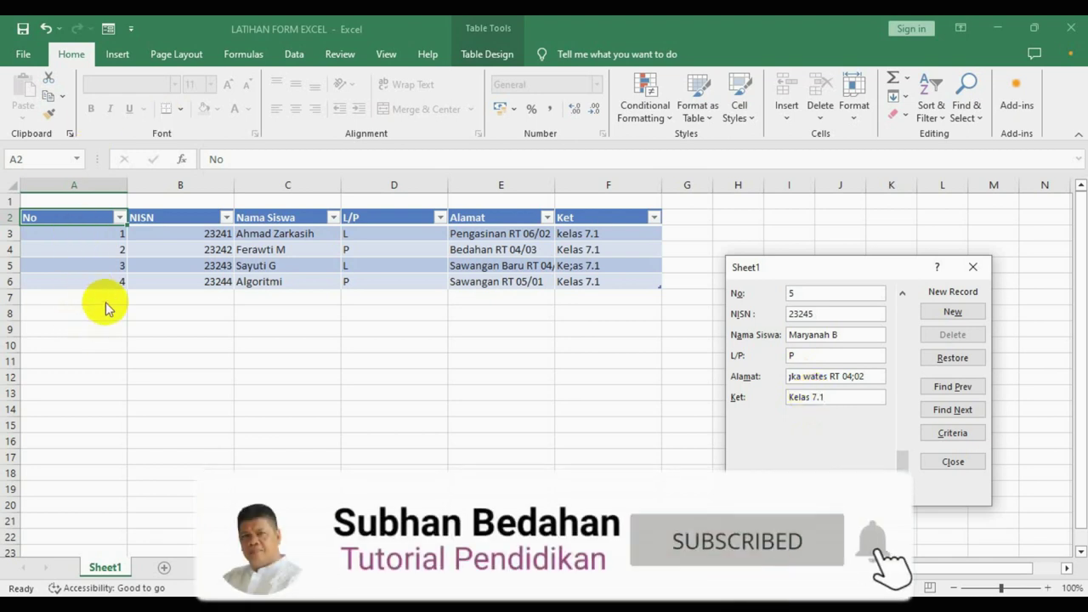
Add the fifth student as row 7, close the form, and remove the Form shortcut from Quick Access
key(Return)
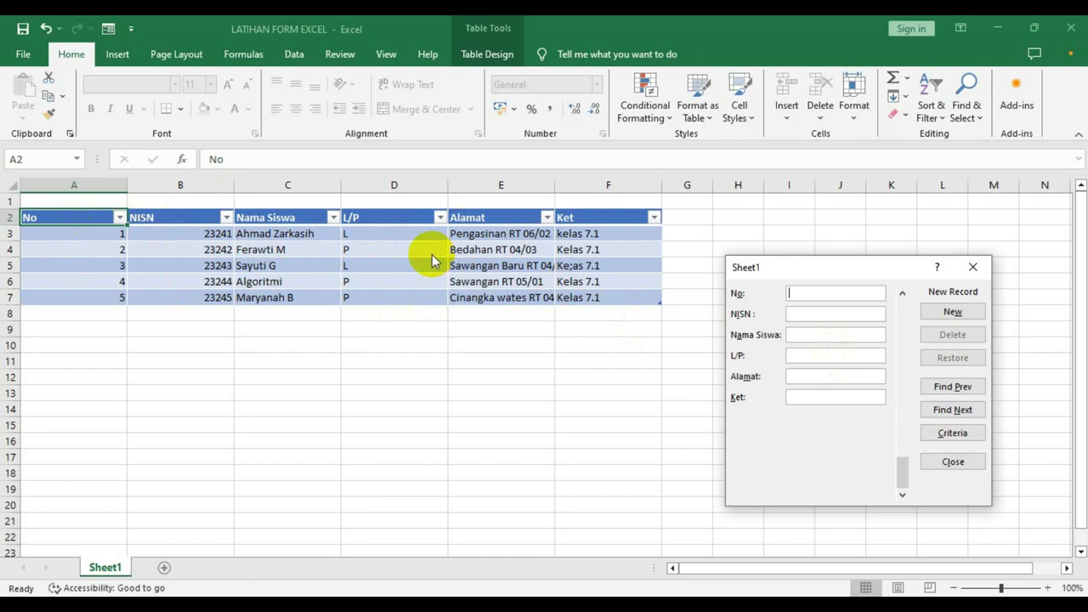
click(979, 273)
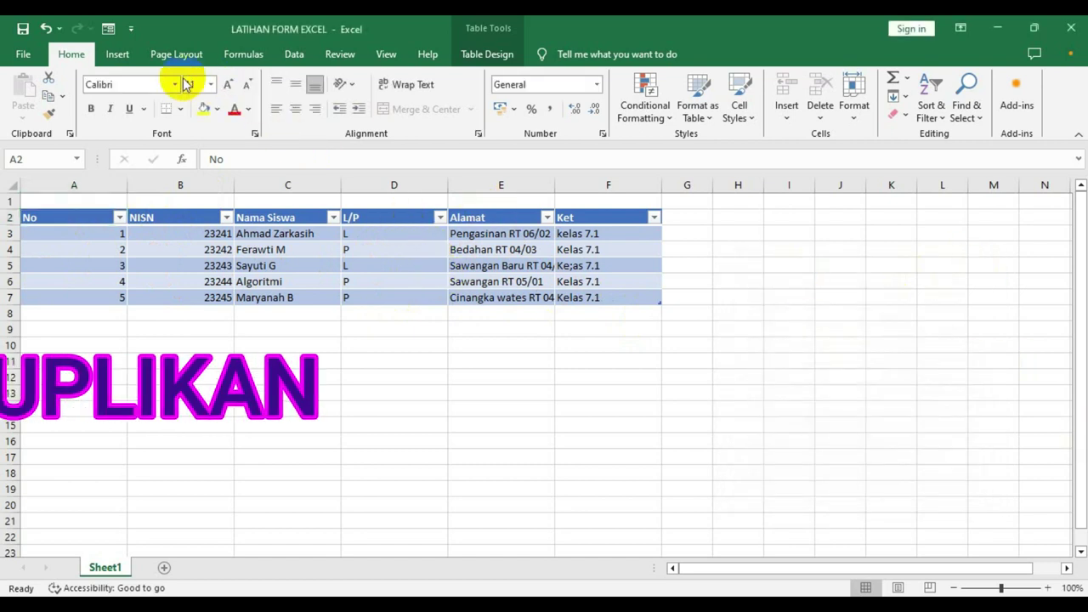
right_click(109, 32)
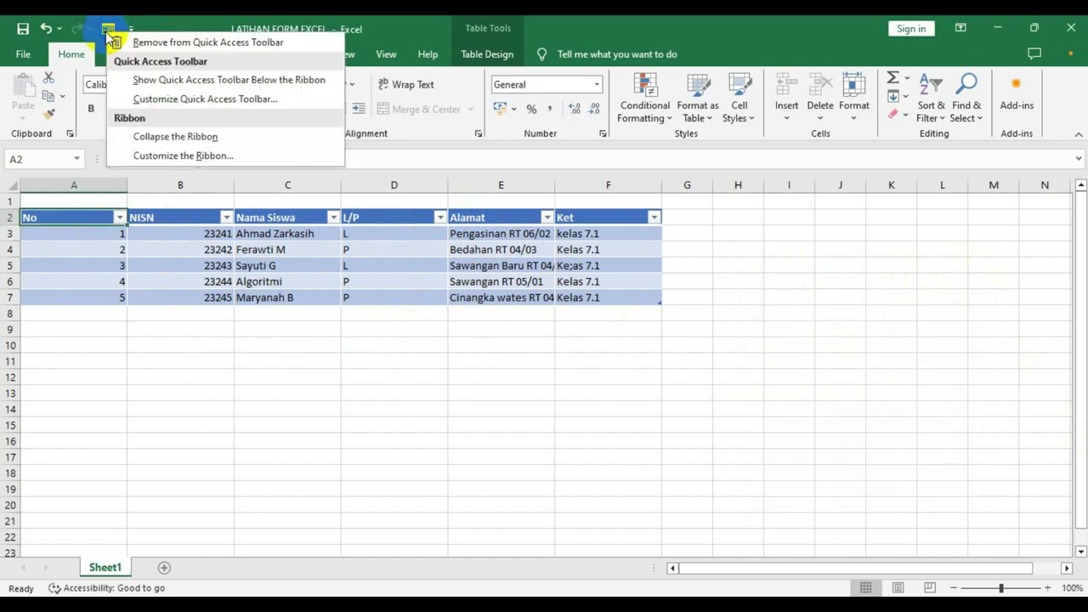
click(141, 42)
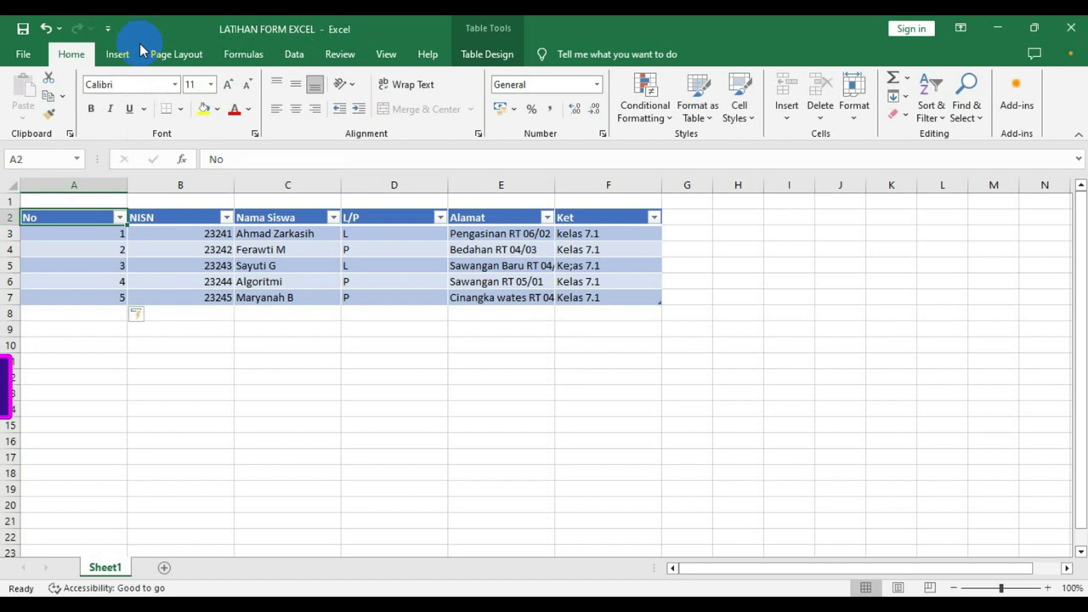
click(704, 428)
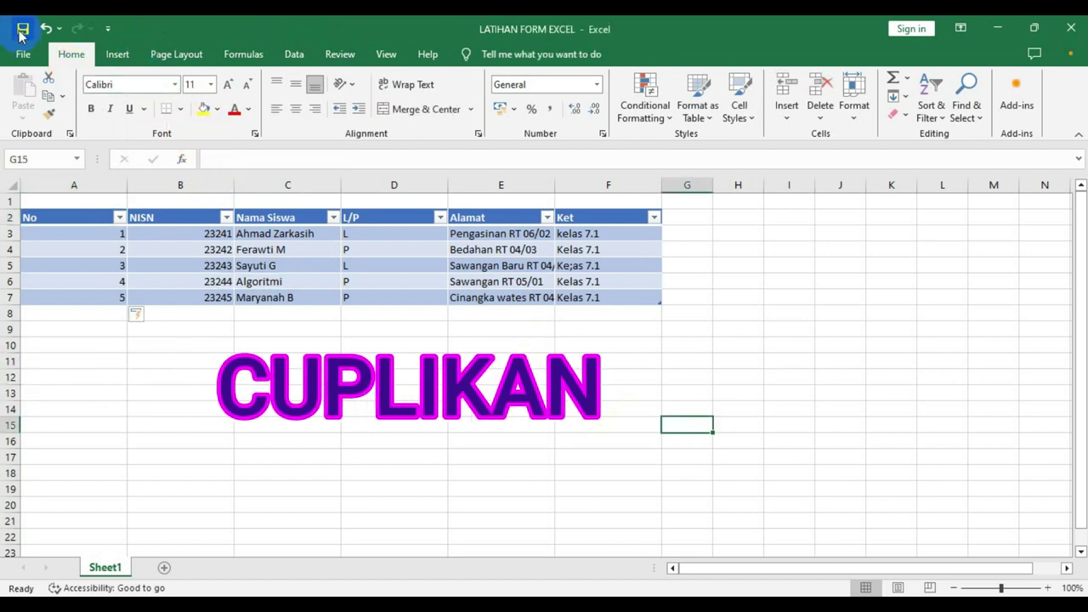
Minimize the student workbook, then launch Excel and open a maximized blank workbook at 142% zoom
click(1000, 29)
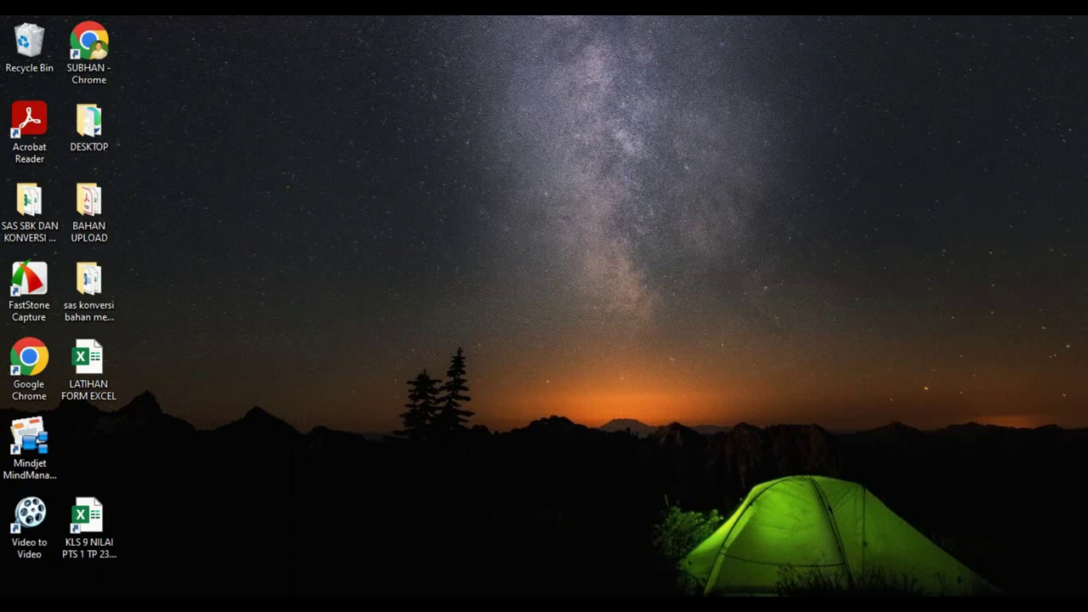
click(18, 595)
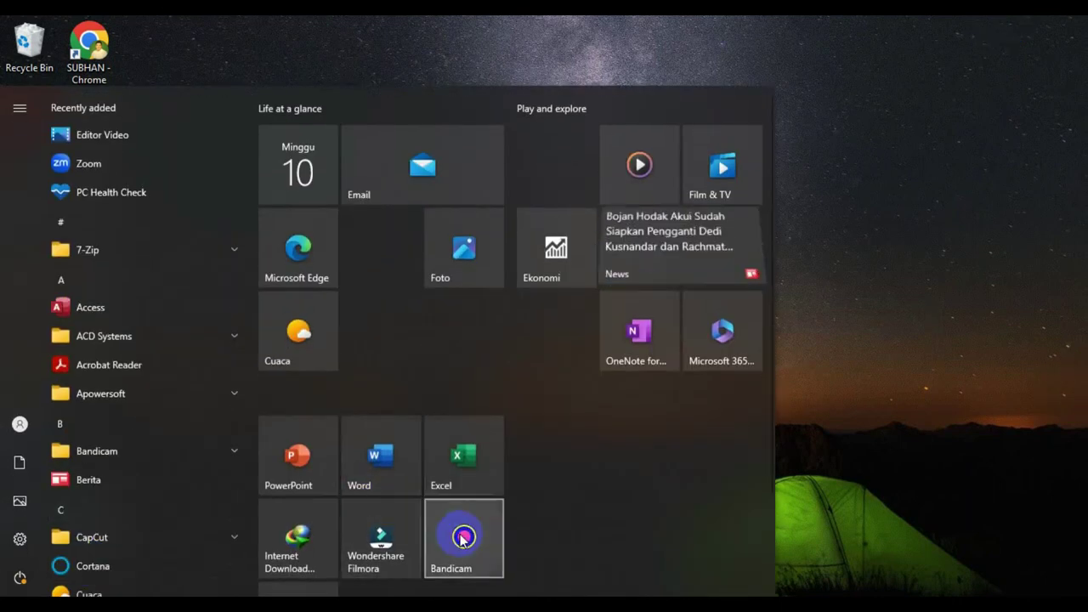
click(440, 456)
click(326, 195)
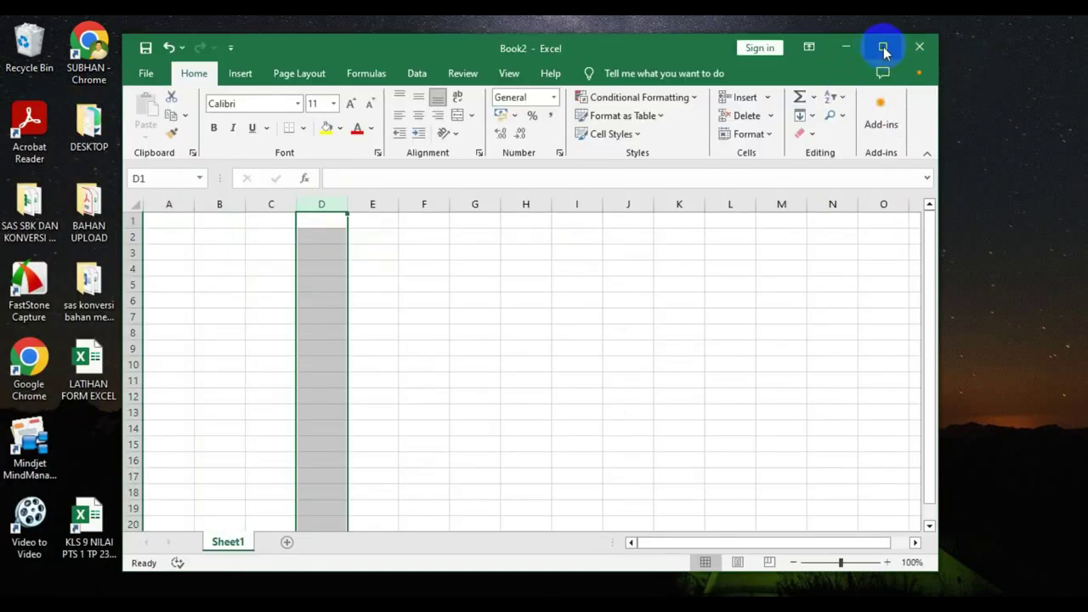
click(883, 50)
click(346, 278)
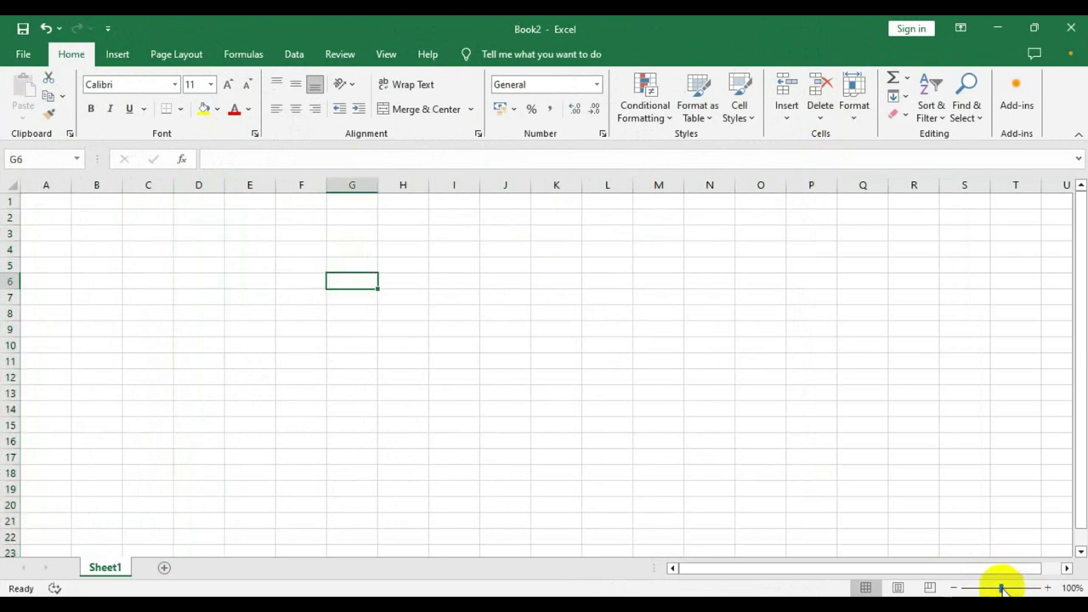
drag(1004, 588, 1007, 588)
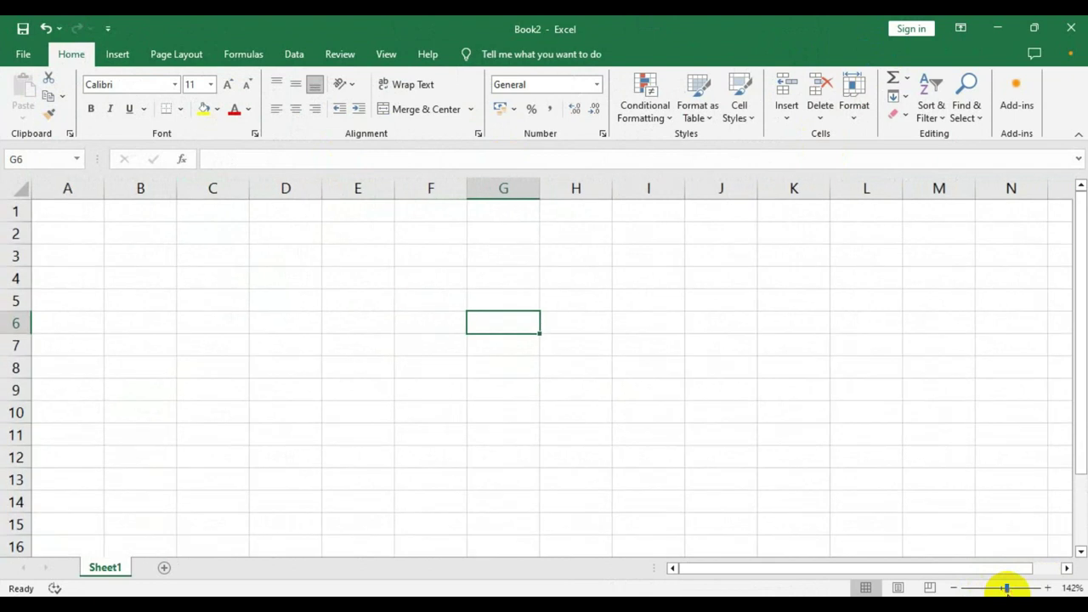
Enter the No heading in cell A2
click(73, 214)
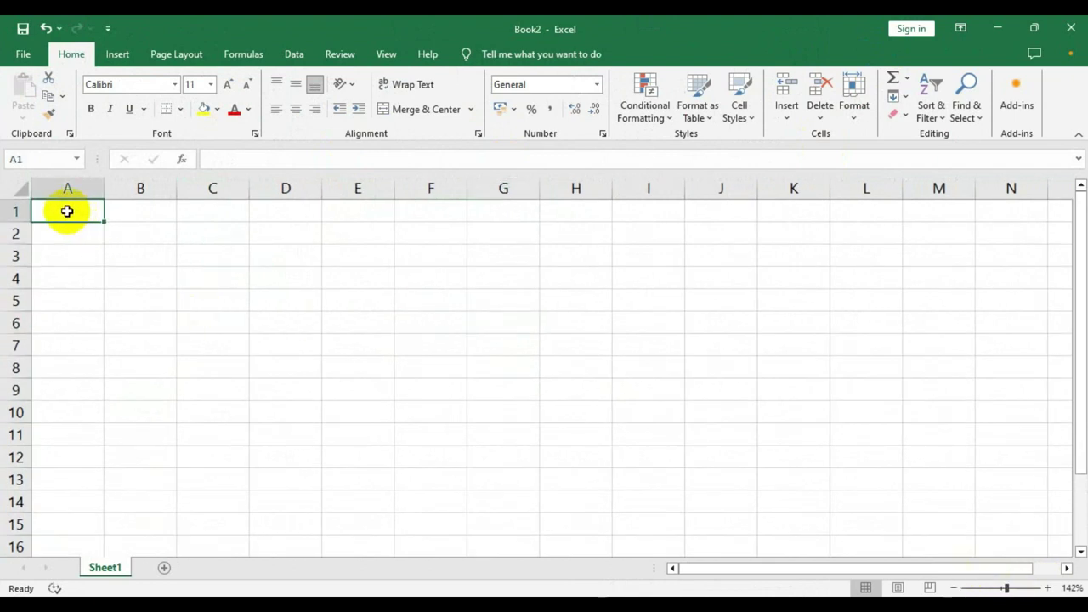
click(149, 212)
click(47, 235)
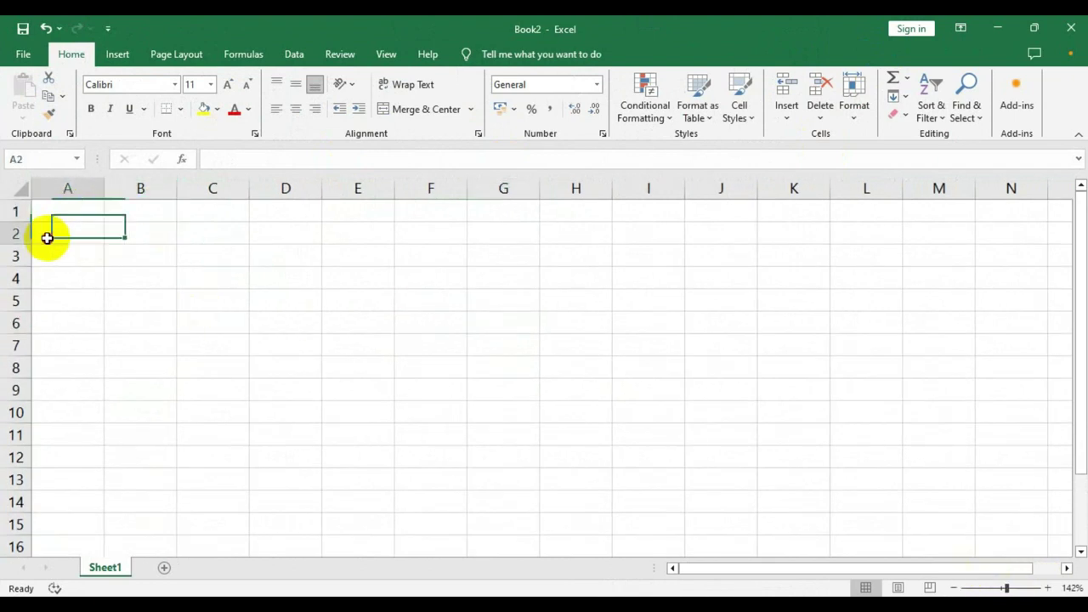
click(142, 232)
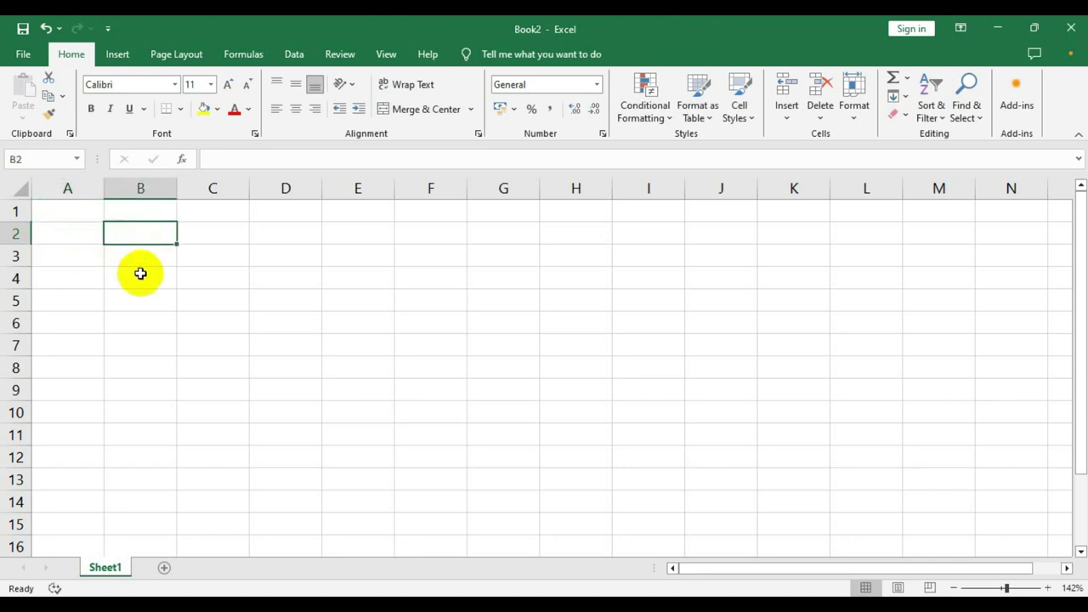
click(69, 234)
text(No)
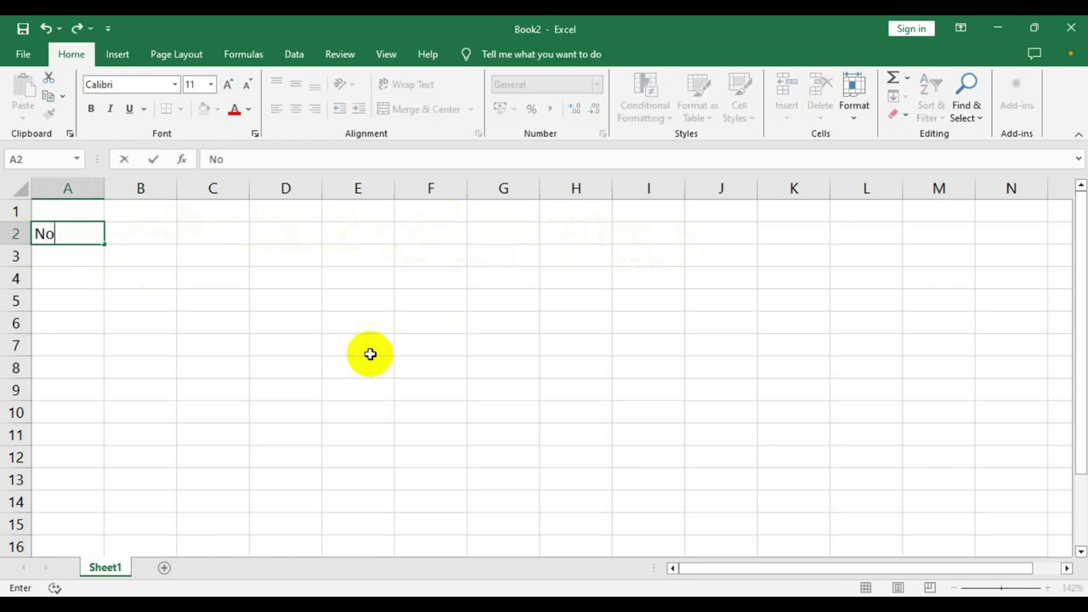
click(365, 389)
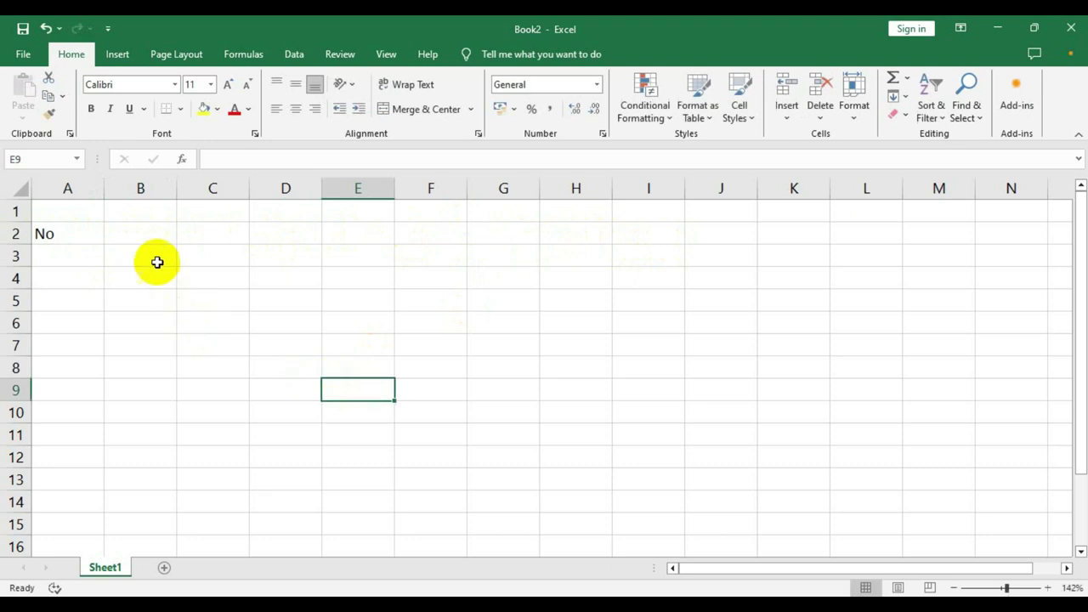
Add the NISN and Nama Siswa headings in B2 and C2
click(145, 239)
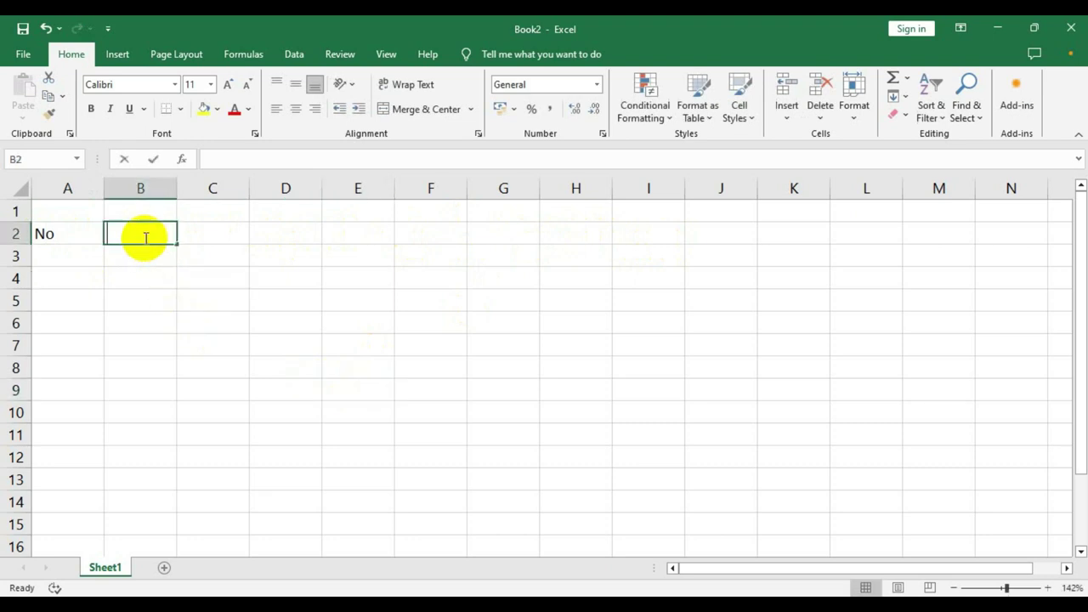
text(NISN)
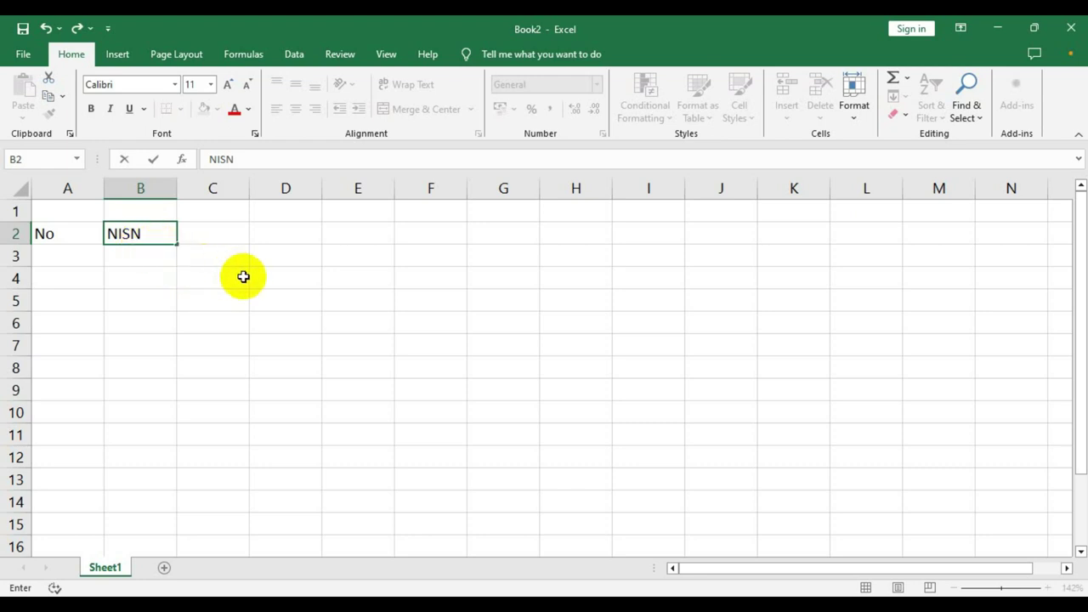
click(227, 236)
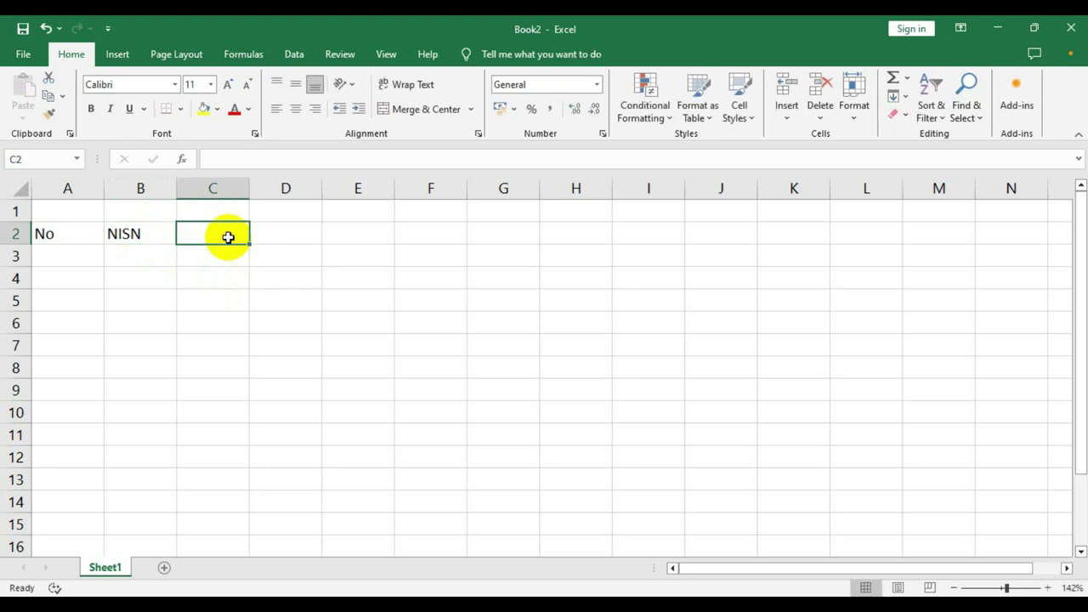
text(Nama Siswa)
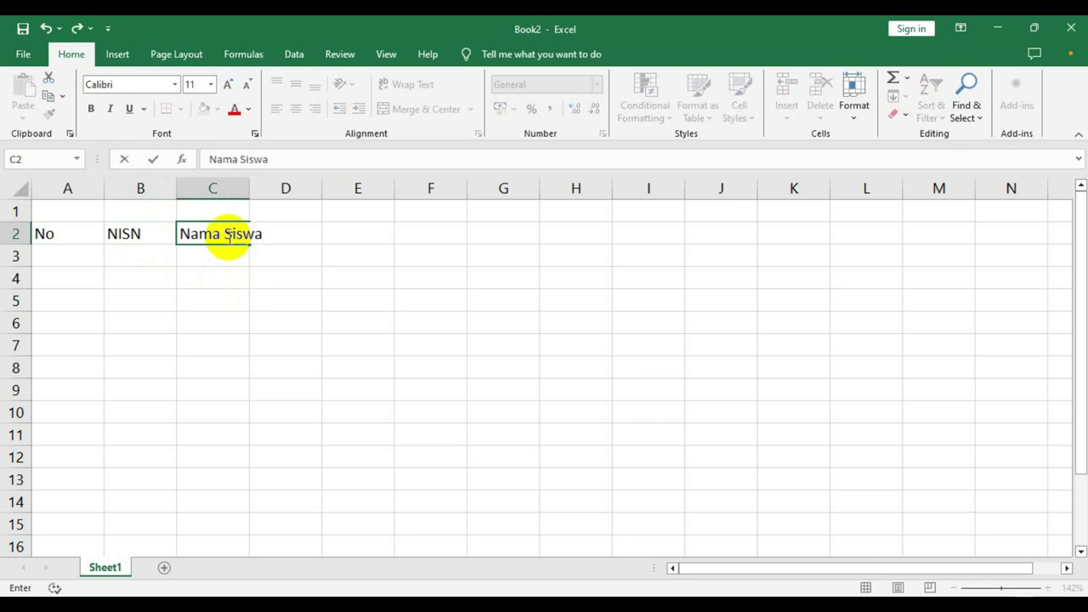
click(298, 287)
Add the L/P, Alamat and Keterangan headings in D2 through F2
click(289, 231)
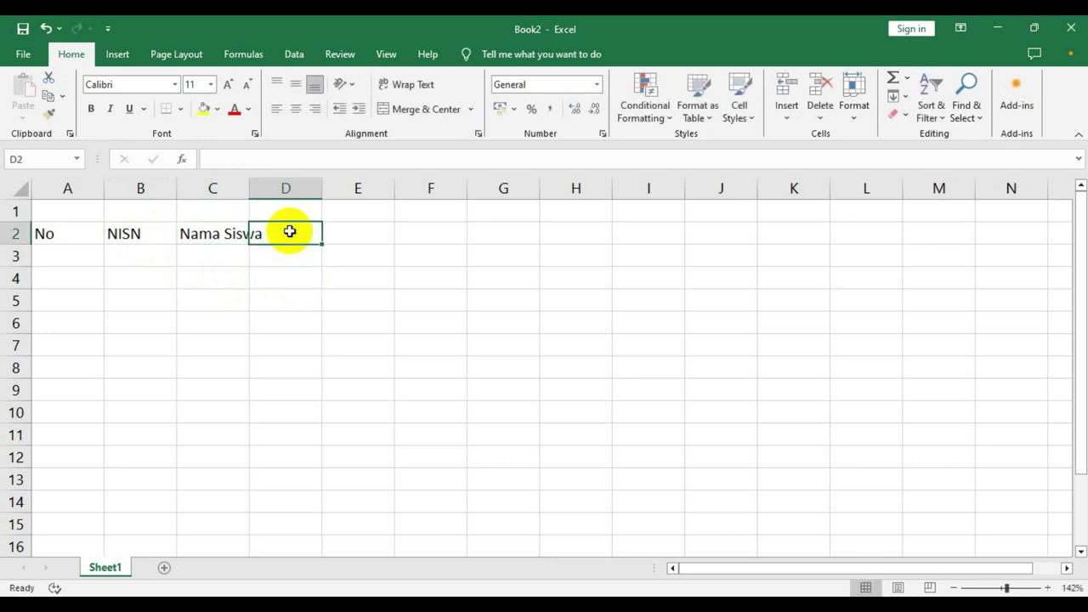
text(L/P)
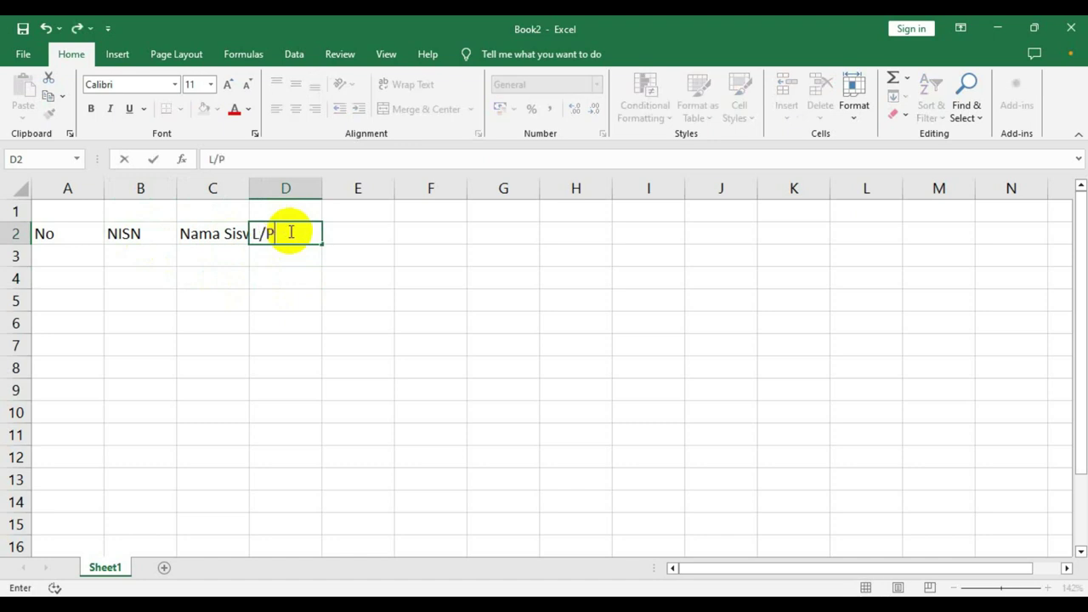
click(347, 301)
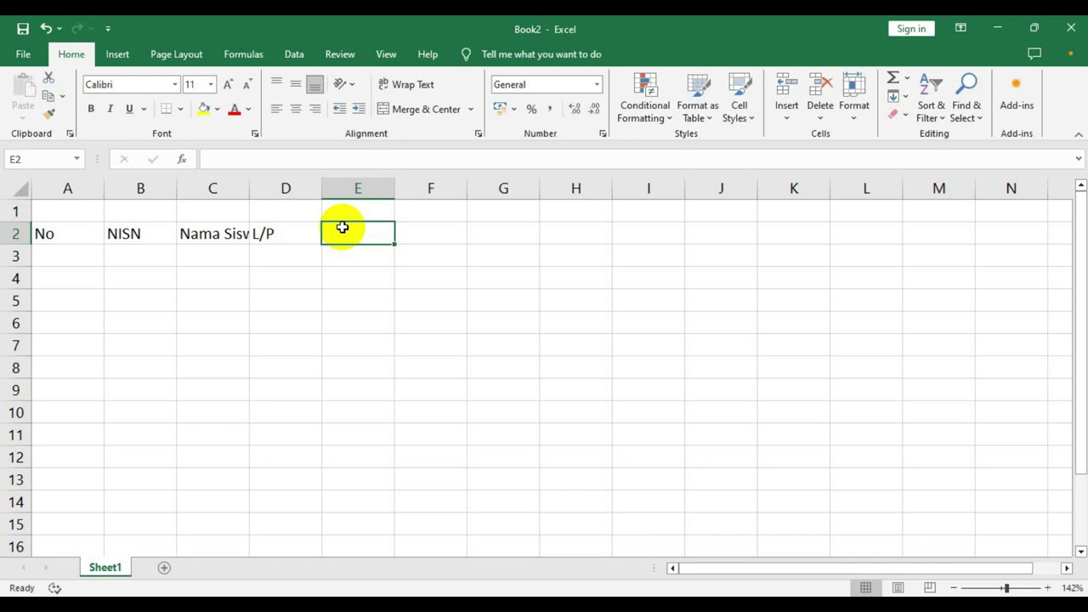
text(Alamat)
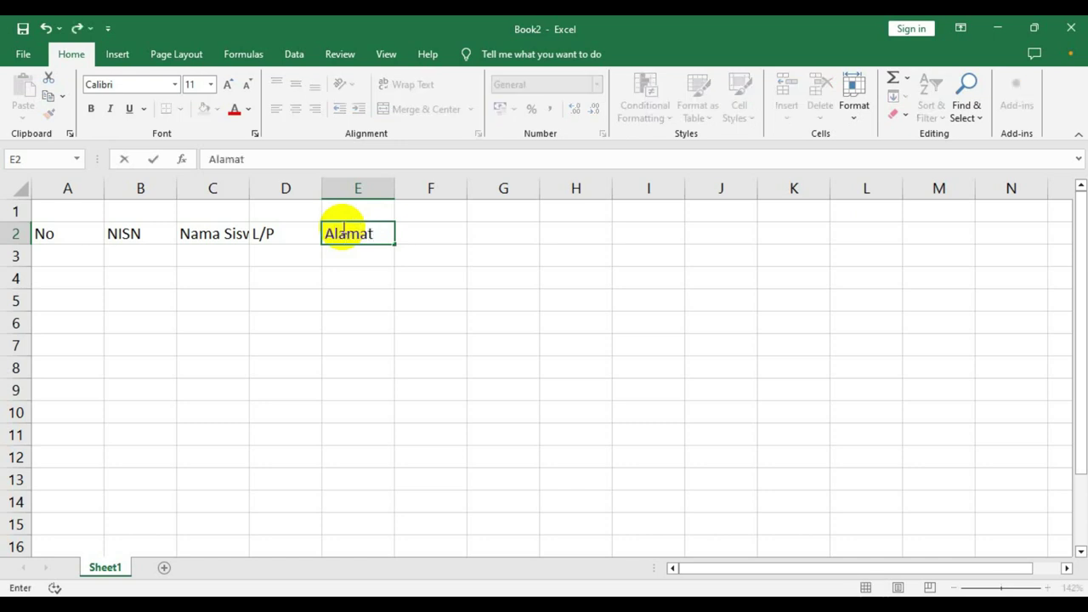
click(438, 298)
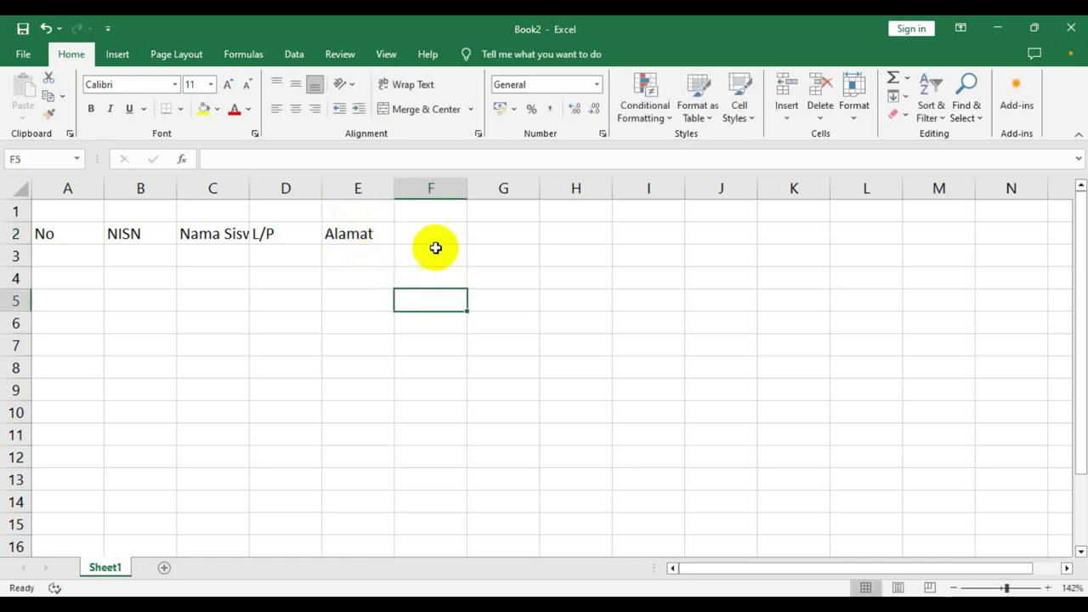
click(432, 235)
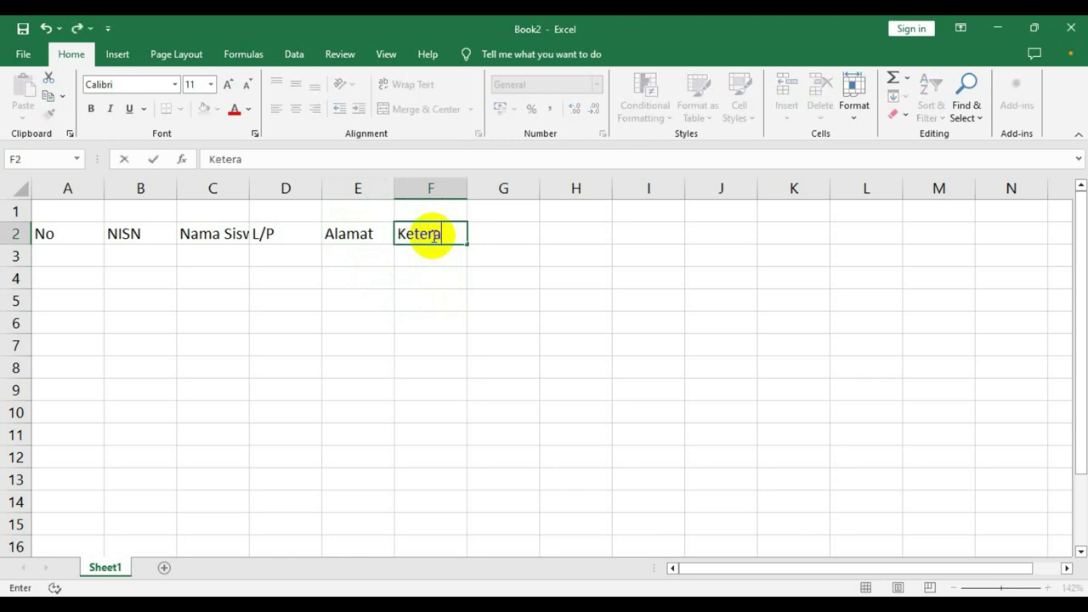
click(447, 403)
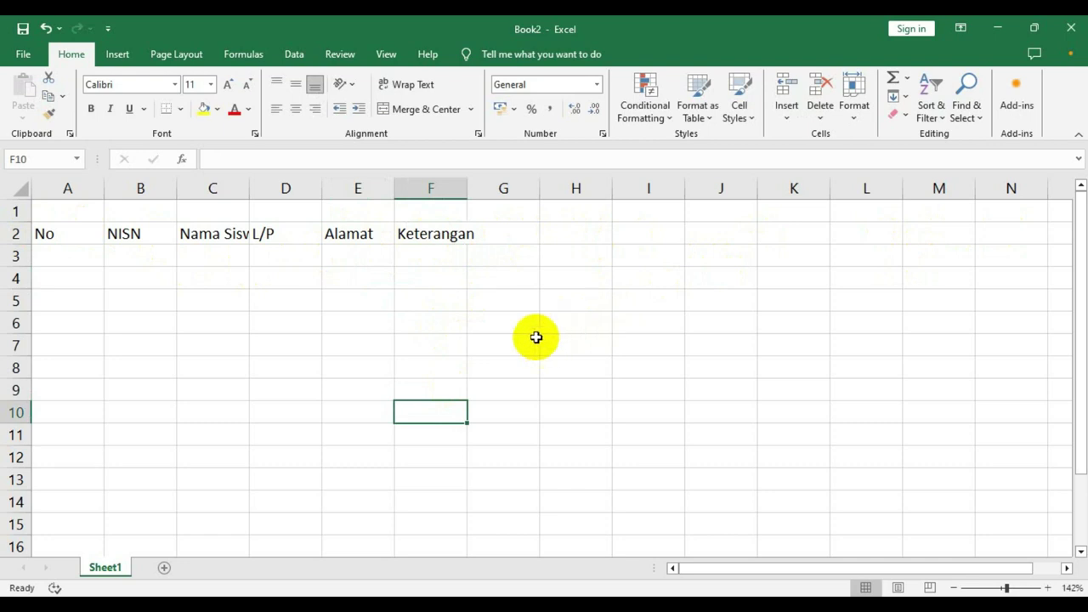
Select columns A through G and drag one border to give them all the same larger width
drag(47, 232, 440, 244)
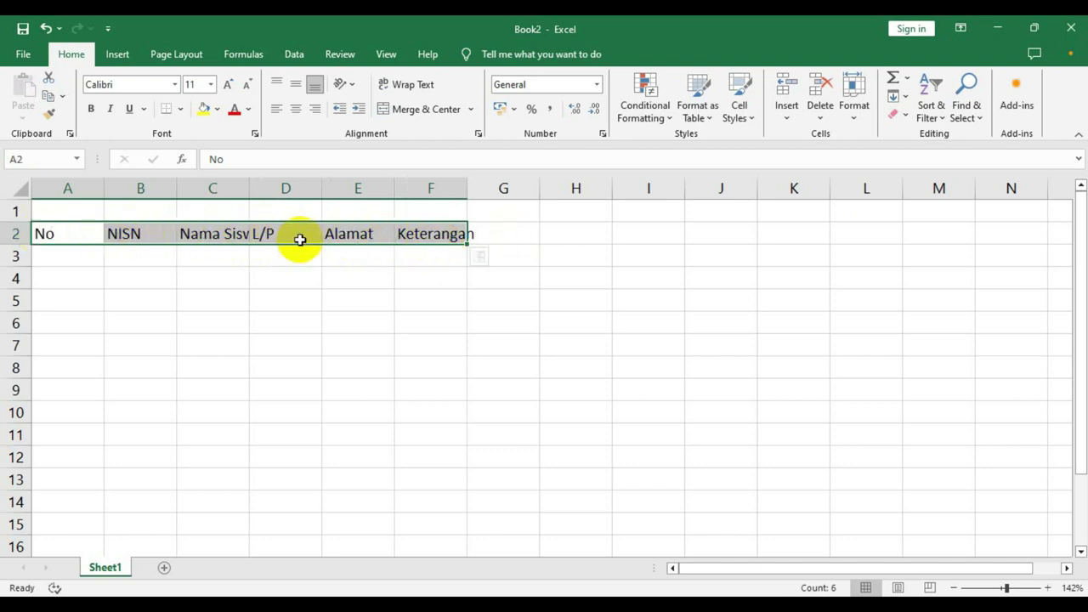
click(344, 277)
drag(69, 188, 447, 234)
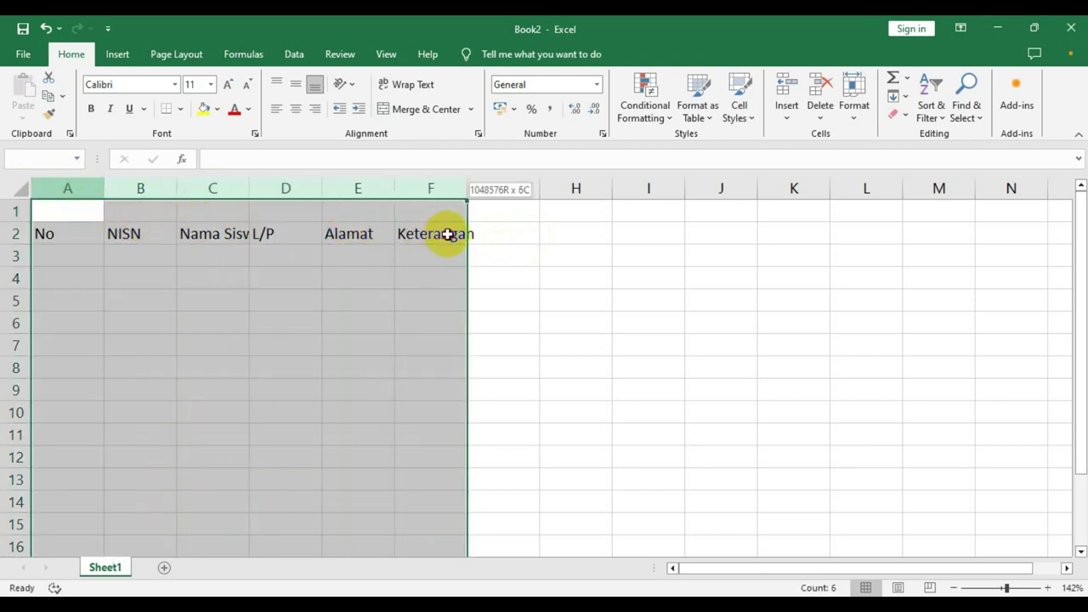
drag(76, 188, 483, 189)
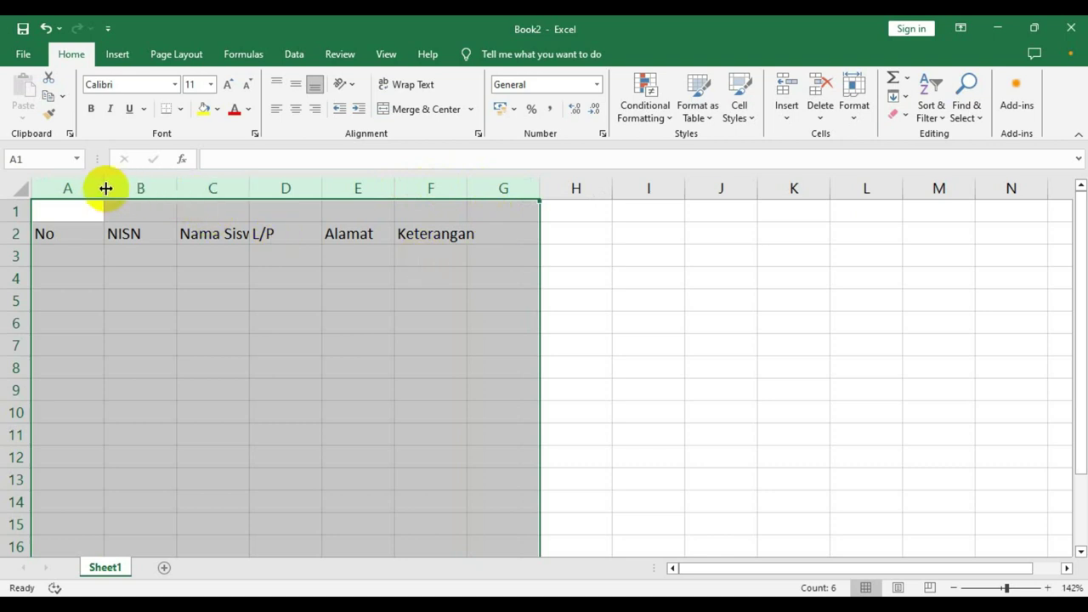
drag(105, 191, 158, 196)
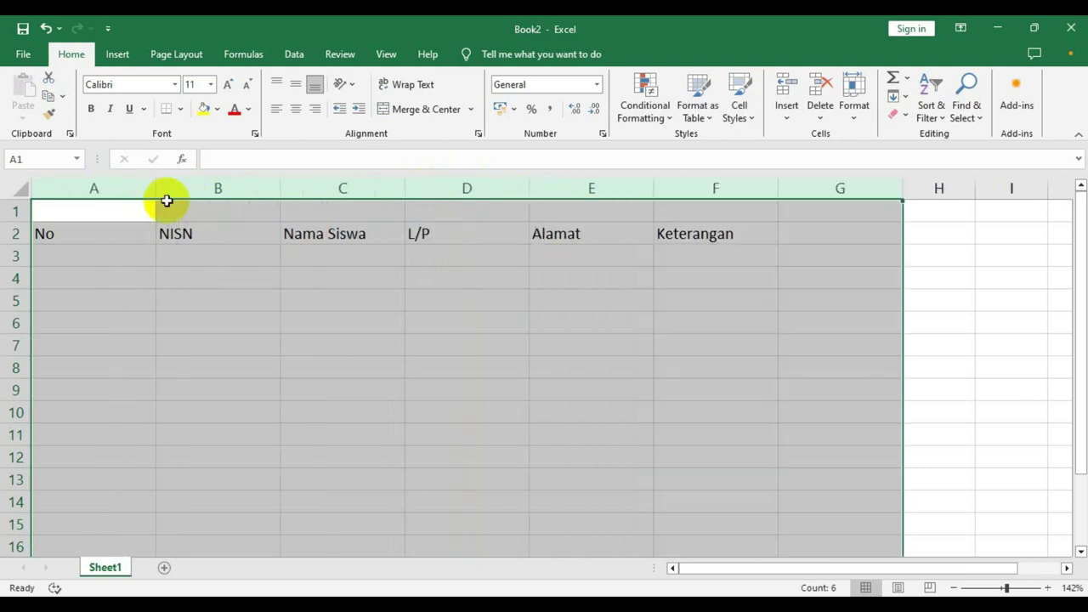
click(636, 349)
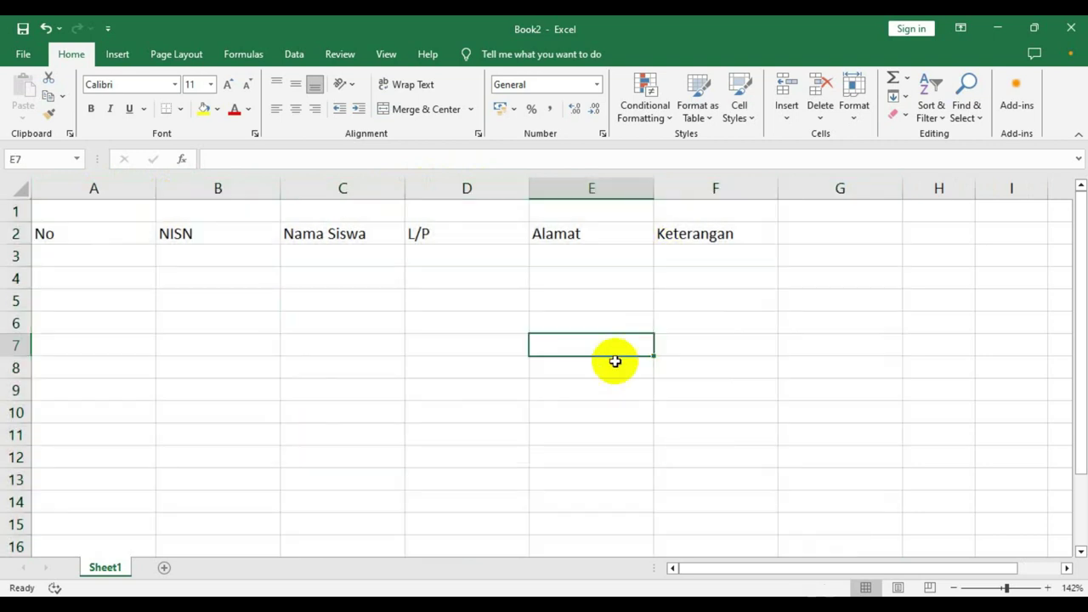
drag(59, 233, 696, 236)
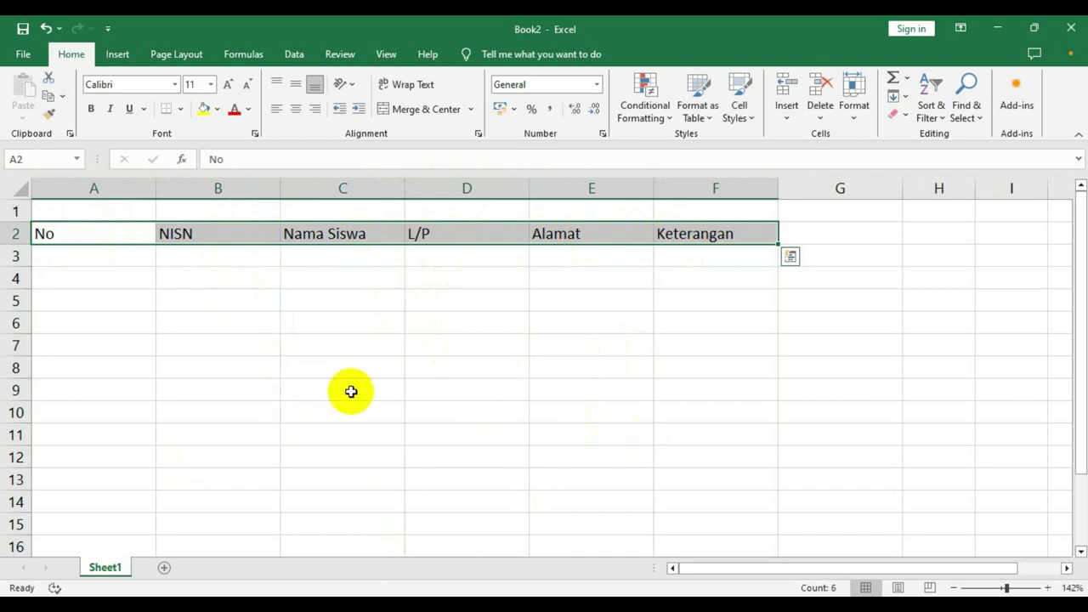
Format A2:F2 as a blue medium-style table with headers
mouse_move(95, 233)
mouse_down()
mouse_move(451, 261)
mouse_move(728, 238)
mouse_up()
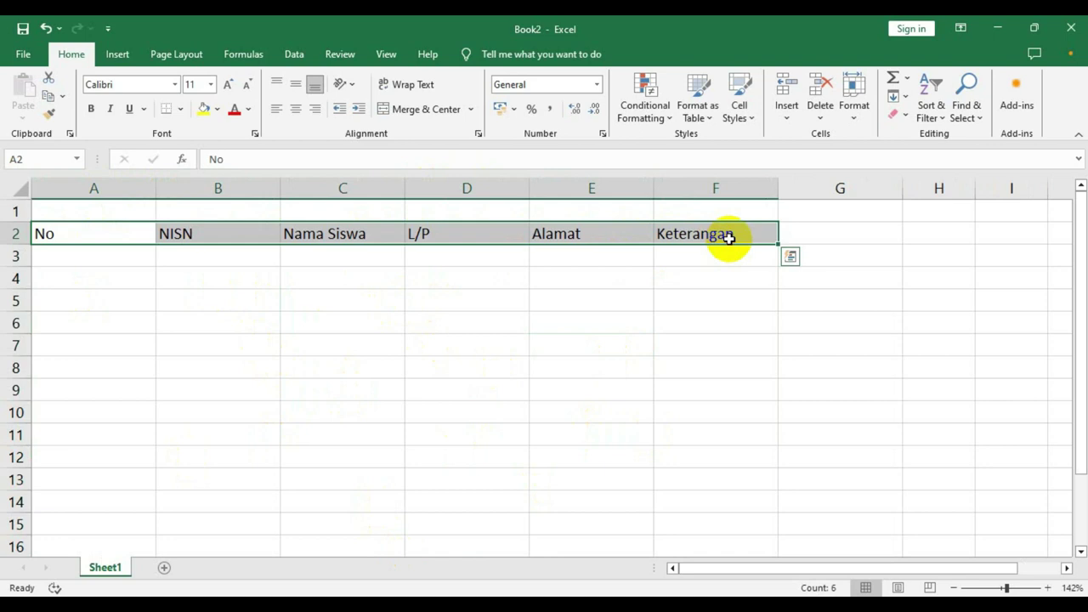
click(710, 124)
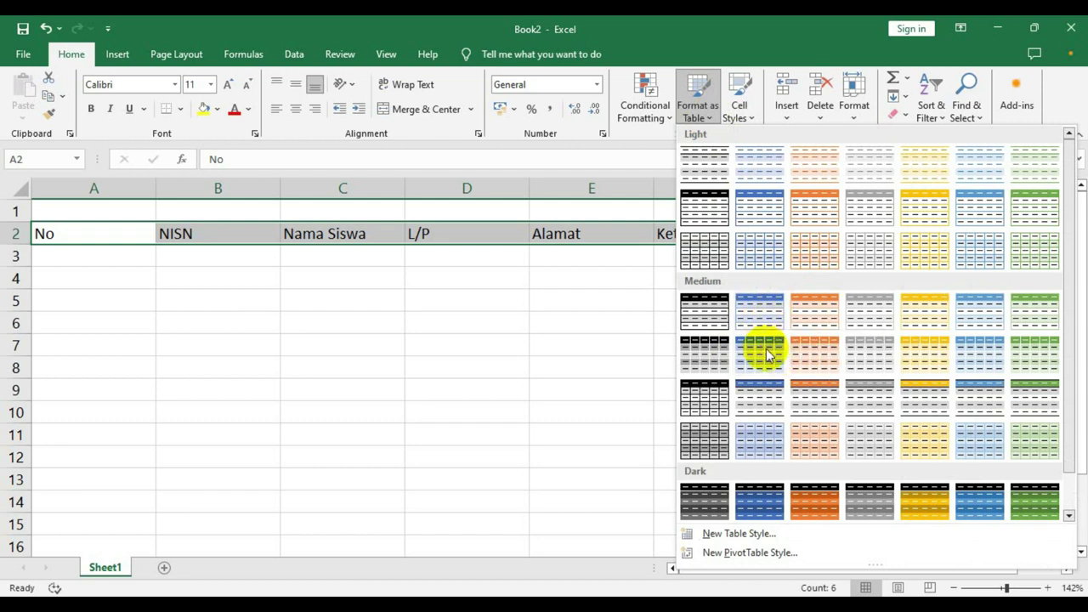
click(766, 348)
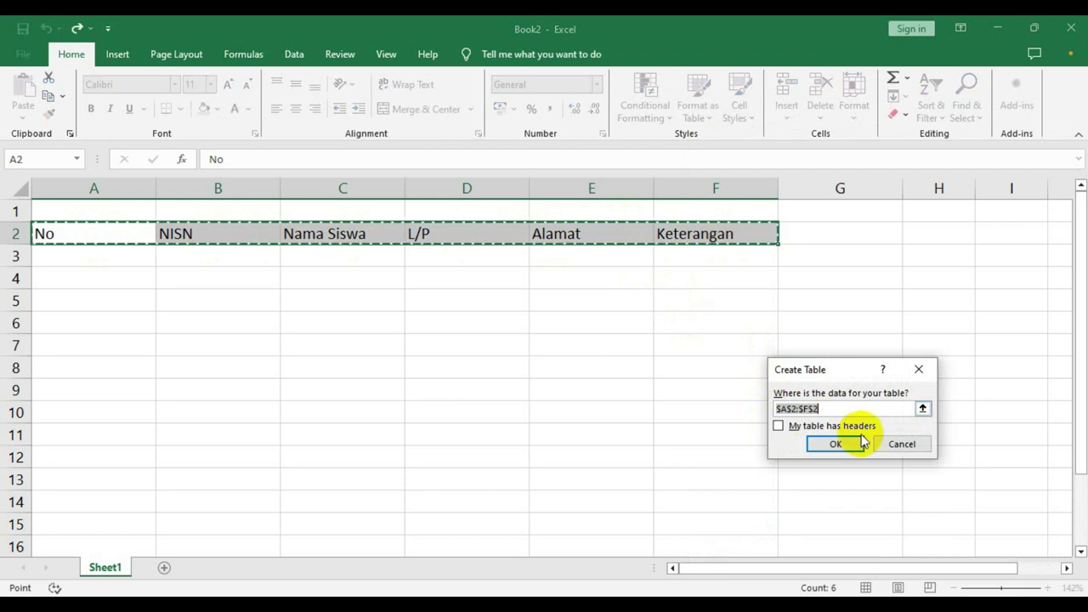
click(779, 425)
click(838, 443)
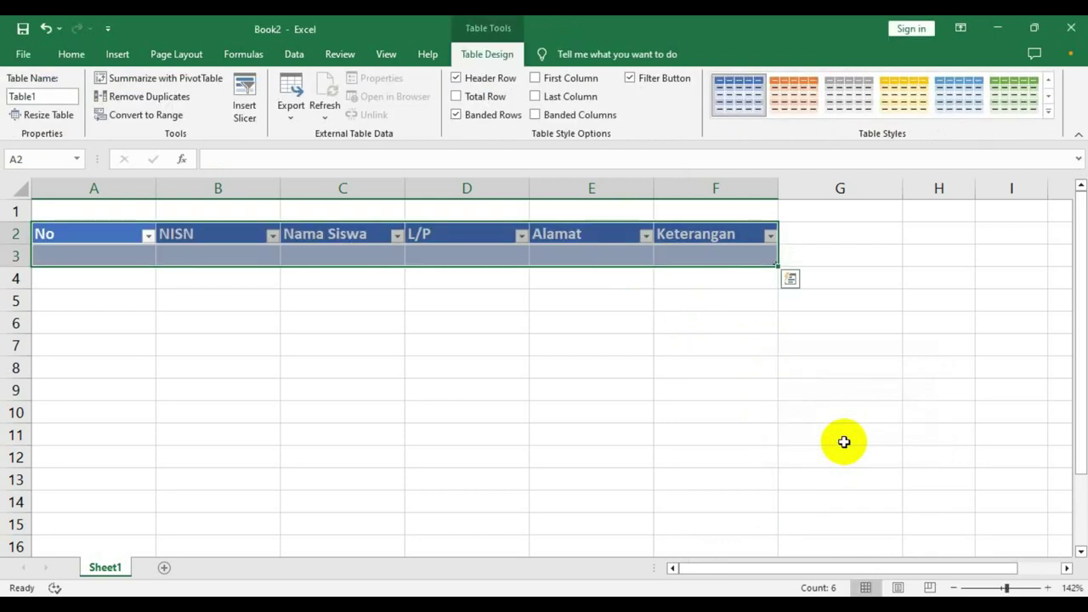
Select heading cell A2 in the new table and go to the File start page
click(712, 371)
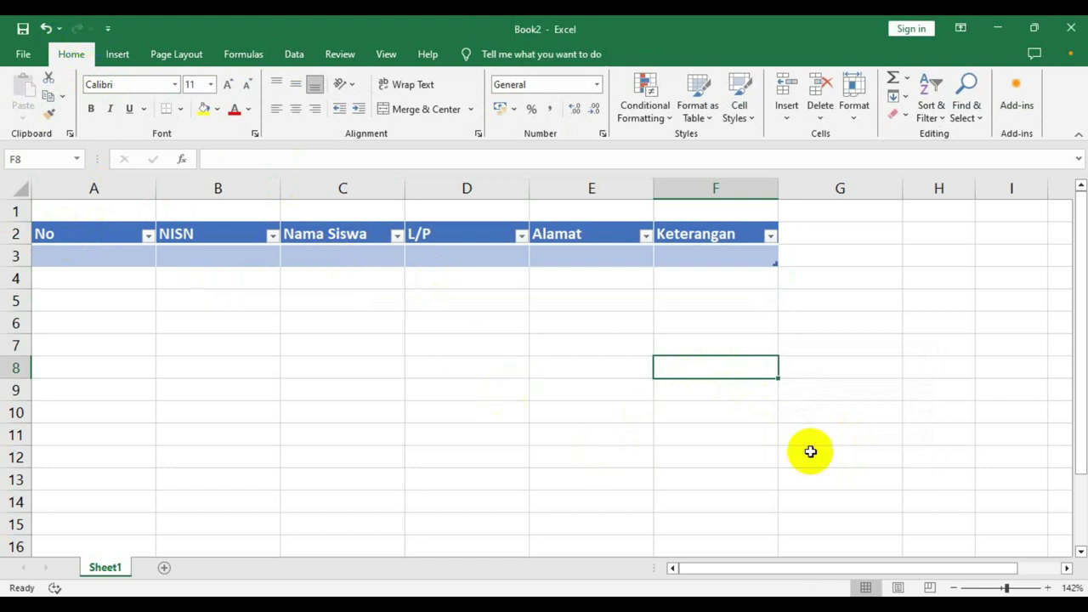
click(101, 234)
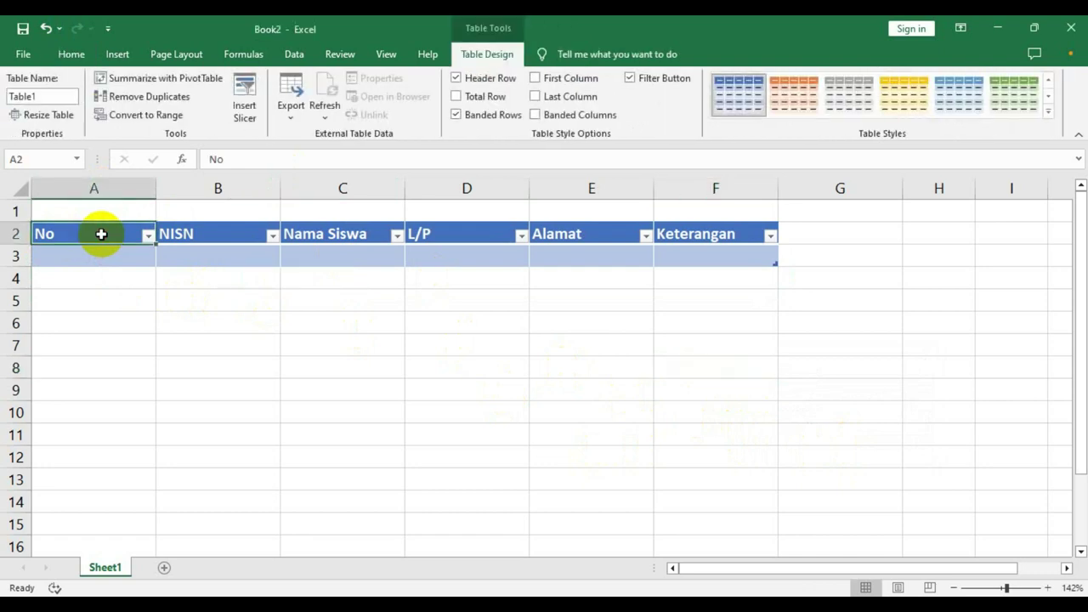
click(24, 54)
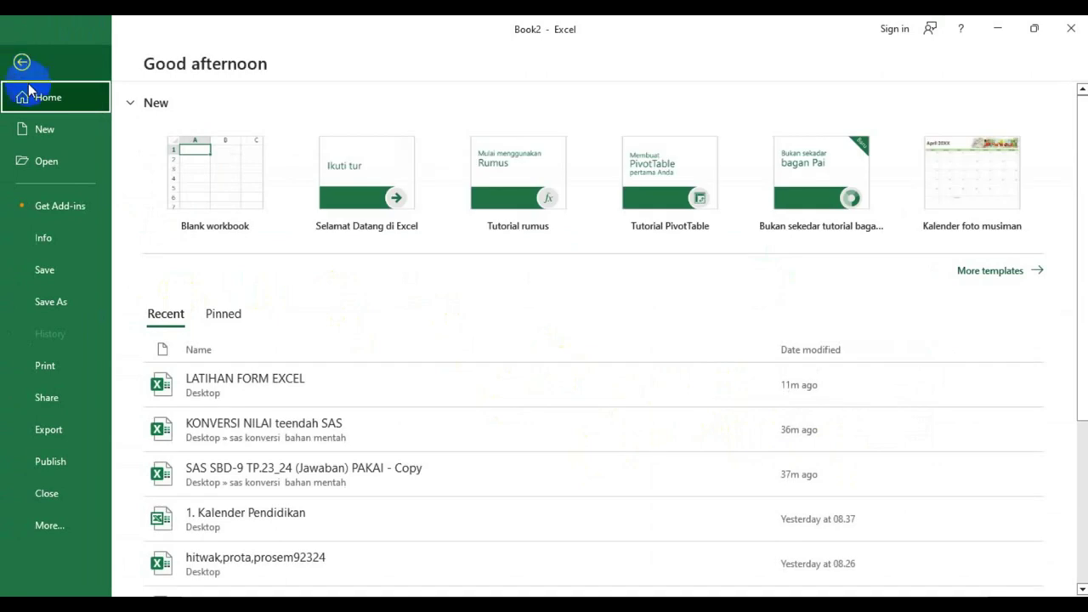
In Excel Options, show the Quick Access Toolbar settings listing Commands Not in the Ribbon
click(51, 529)
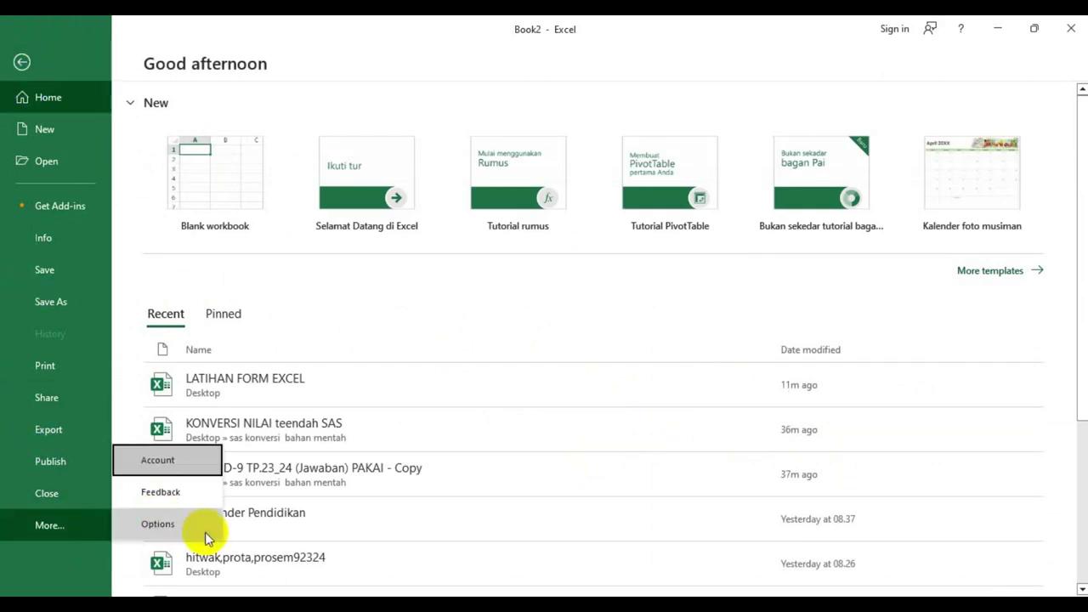
click(166, 524)
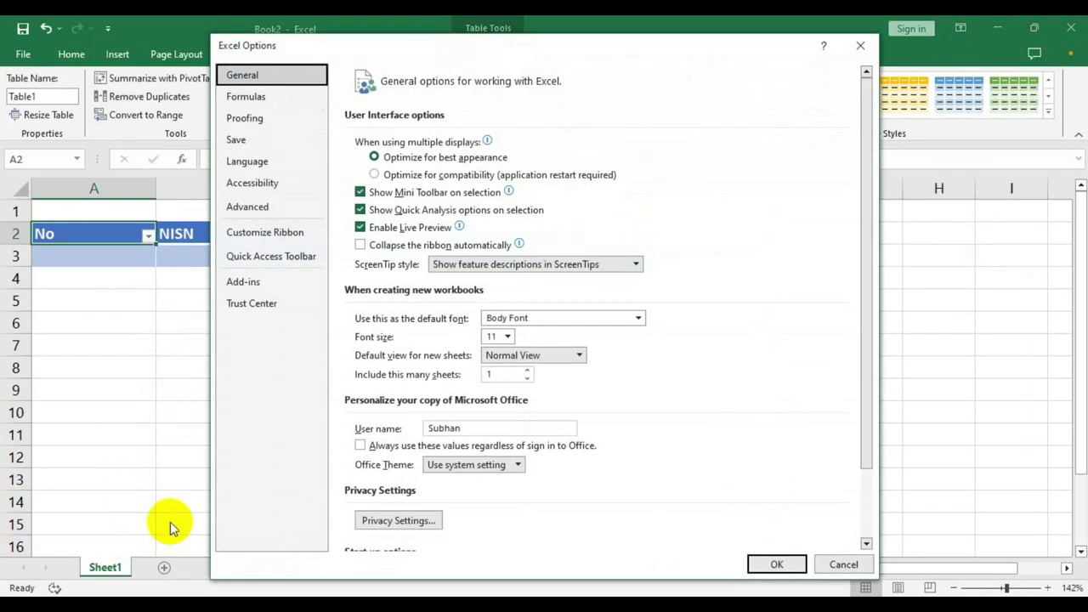
click(277, 256)
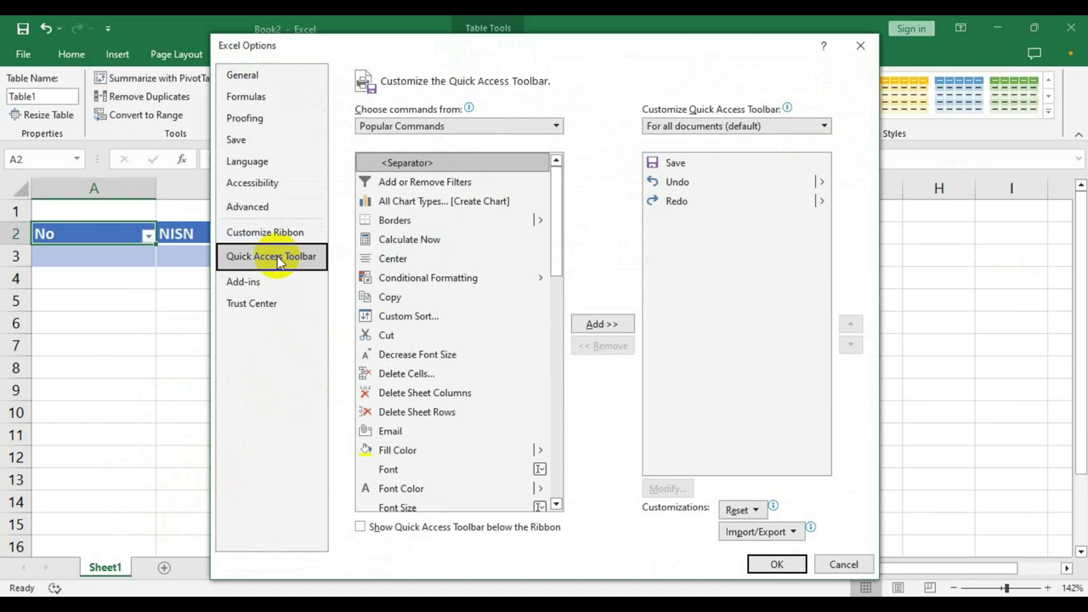
click(485, 128)
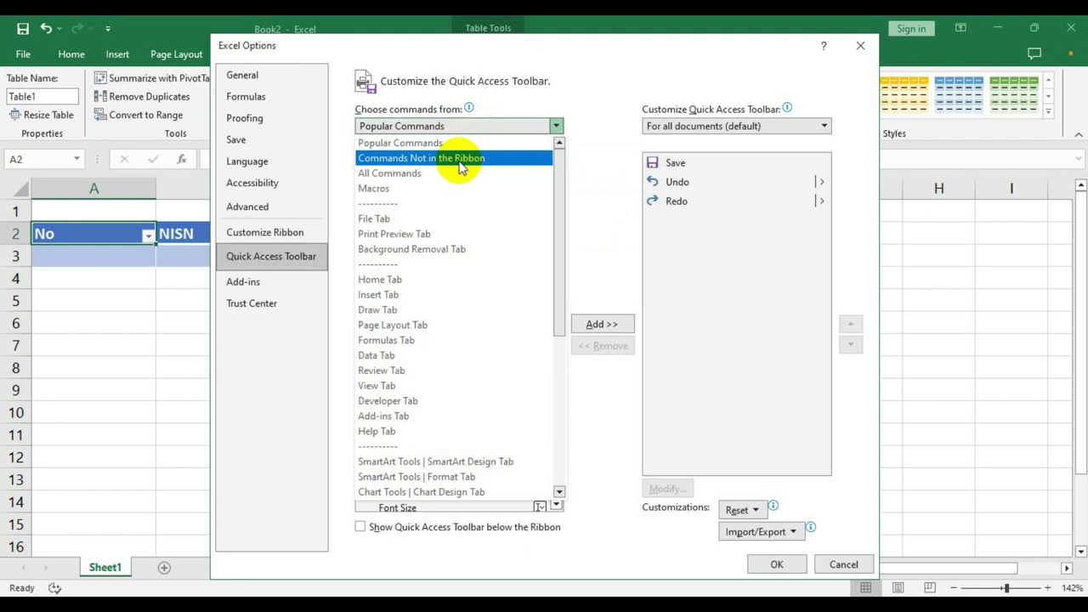
click(459, 161)
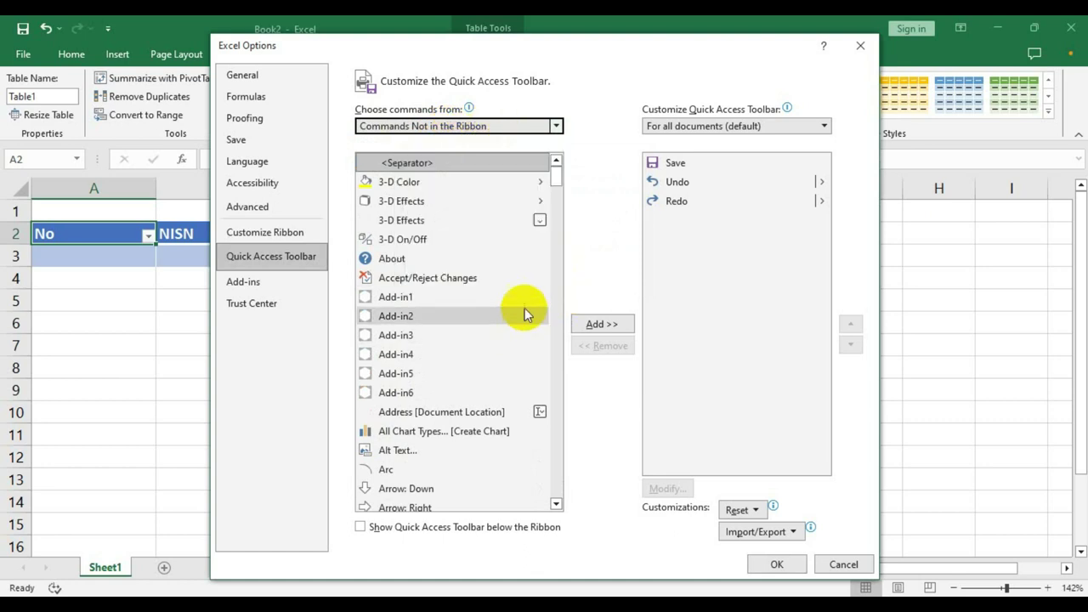
Add the Form command to the Quick Access Toolbar and confirm with OK
scroll(501, 289, down, 1)
scroll(497, 296, down, 1)
scroll(493, 303, down, 1)
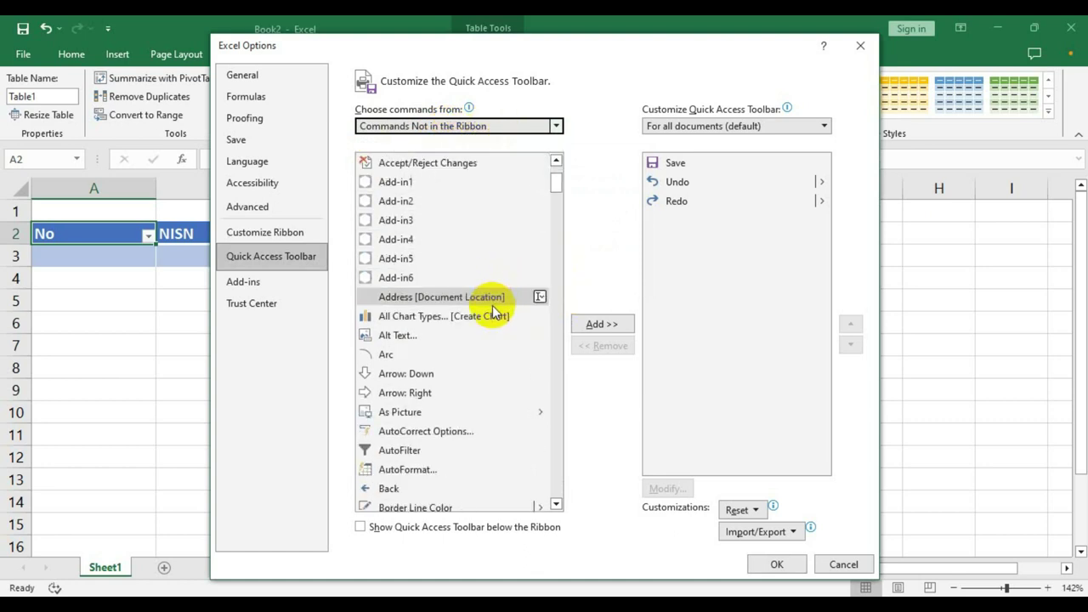
scroll(488, 319, down, 1)
scroll(487, 319, down, 1)
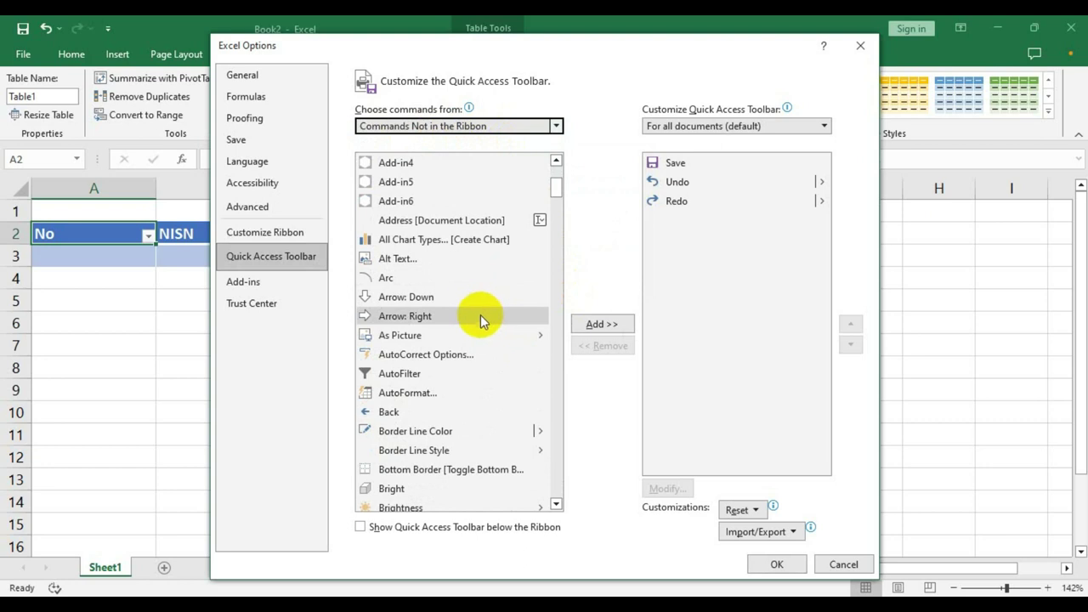
scroll(480, 314, down, 2)
scroll(476, 306, down, 2)
scroll(477, 305, down, 2)
scroll(467, 308, down, 1)
scroll(459, 308, down, 2)
scroll(455, 304, down, 2)
scroll(453, 310, down, 1)
scroll(450, 306, down, 2)
scroll(459, 297, down, 2)
scroll(450, 296, down, 2)
scroll(446, 311, down, 2)
scroll(443, 311, down, 3)
scroll(444, 311, down, 2)
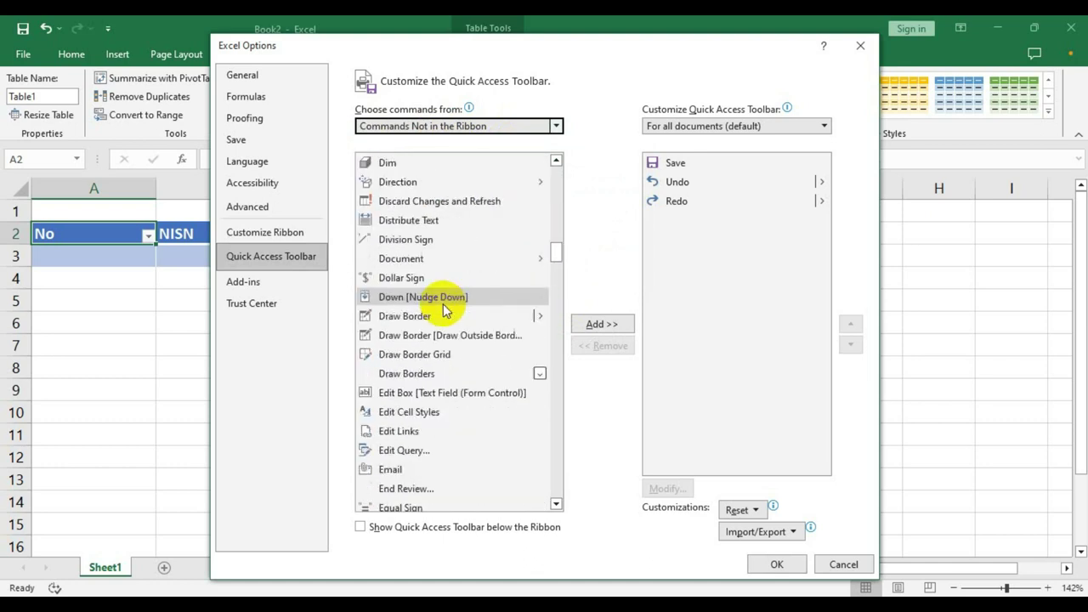
scroll(443, 307, down, 2)
scroll(434, 302, down, 2)
scroll(437, 314, down, 3)
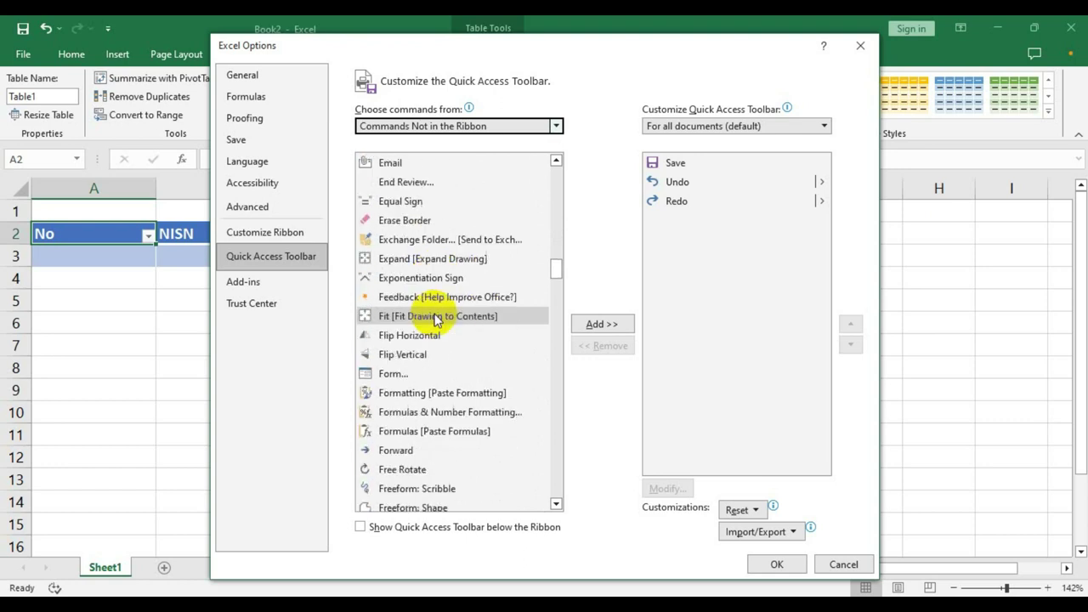
click(397, 376)
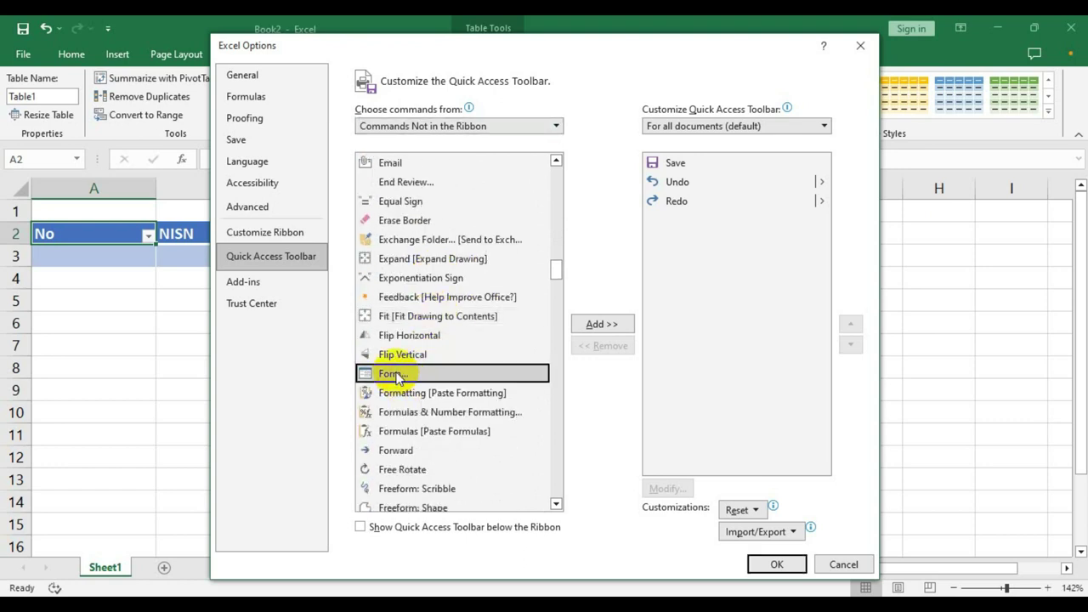
click(602, 326)
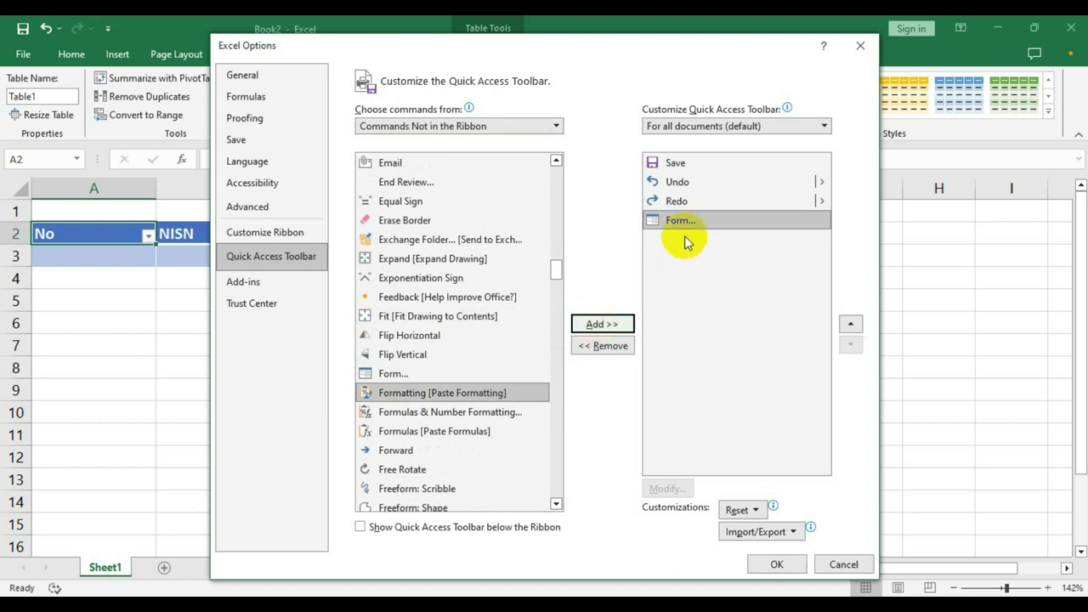
click(776, 564)
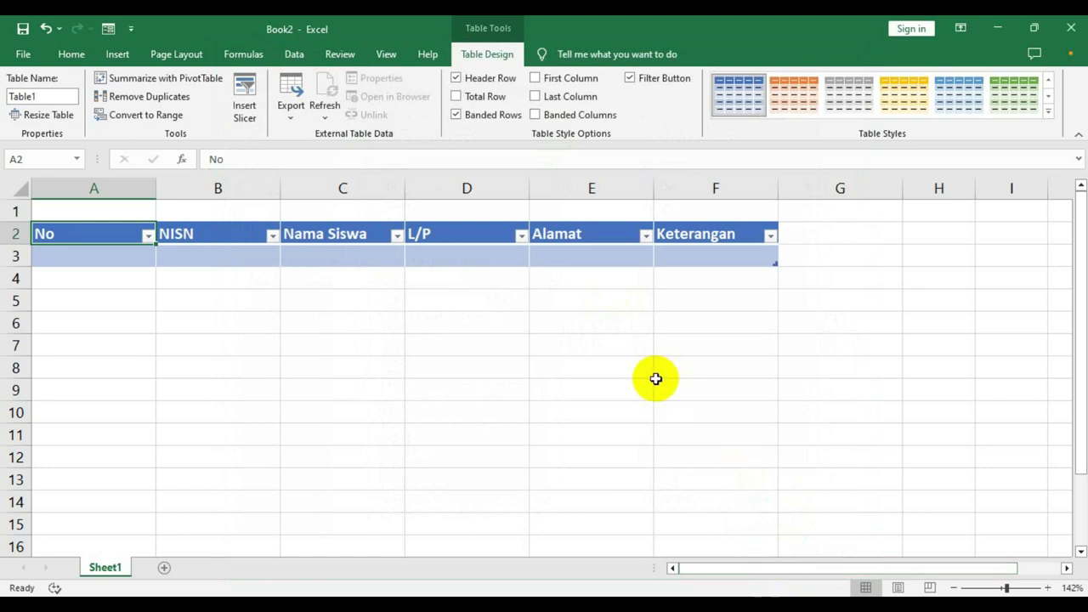
With the No header of Table1 selected, open the data form from the Quick Access Toolbar
click(106, 34)
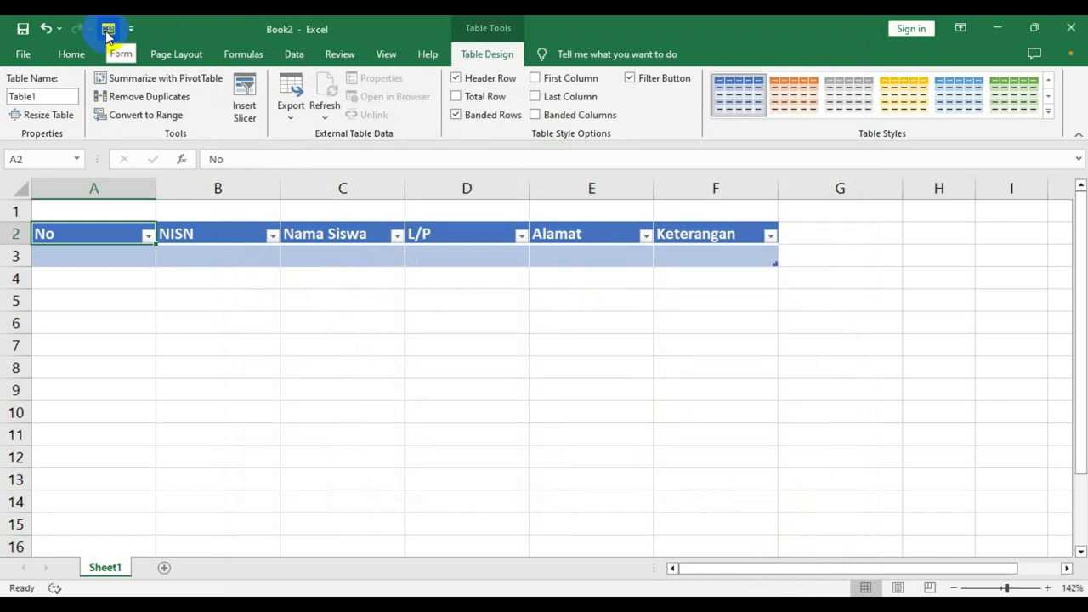
click(642, 344)
click(97, 233)
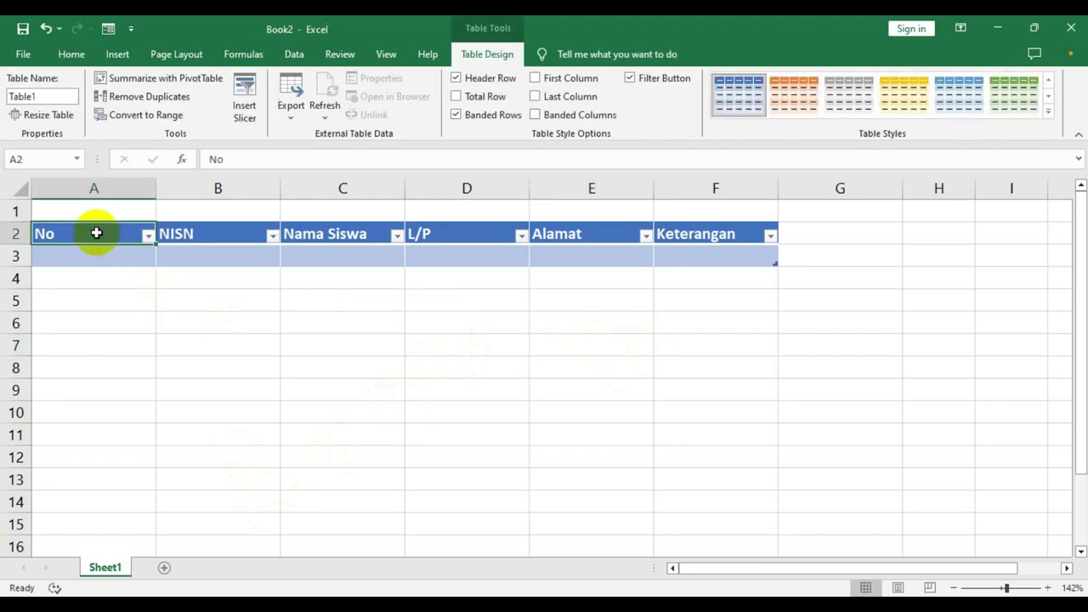
click(108, 29)
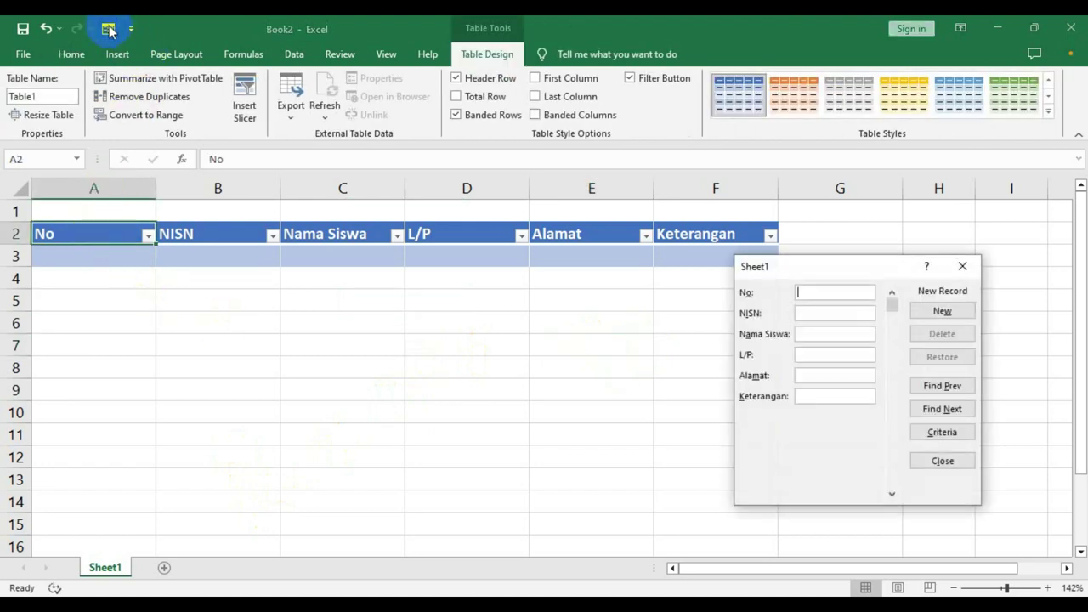
drag(821, 272, 803, 312)
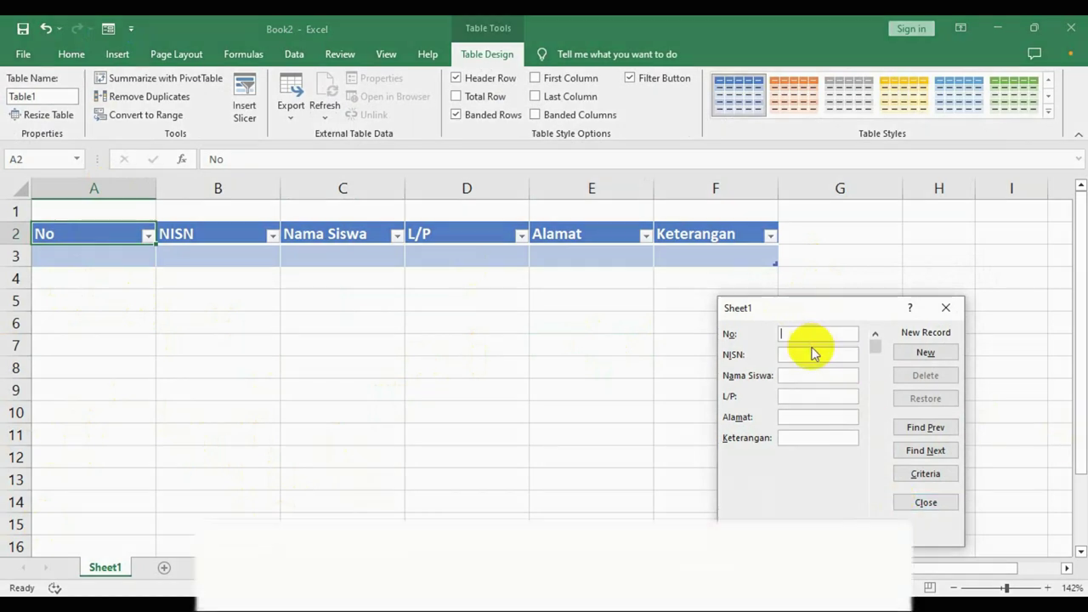
Enter record No 1 with the NISN, name, gender P, address and Kelas 7.3, then add it as row 3
text(1)
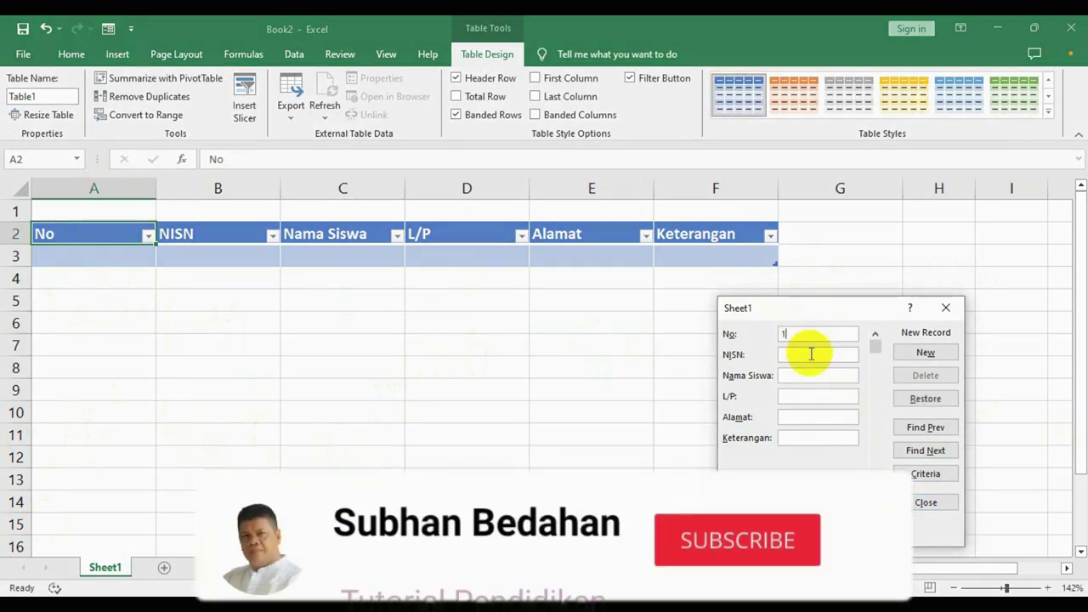
click(809, 355)
text(2)
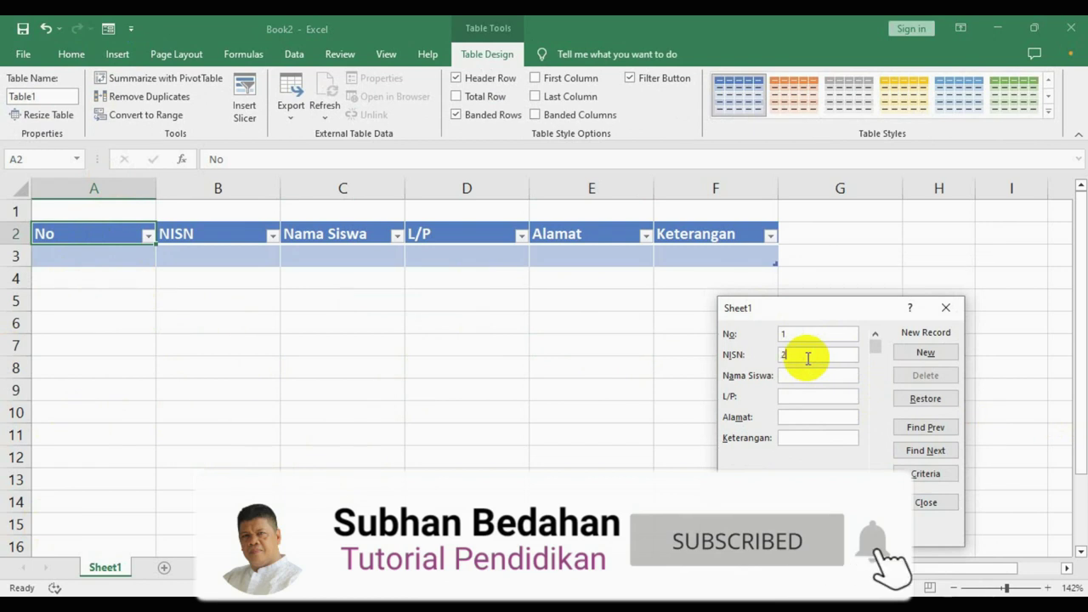
text(3241)
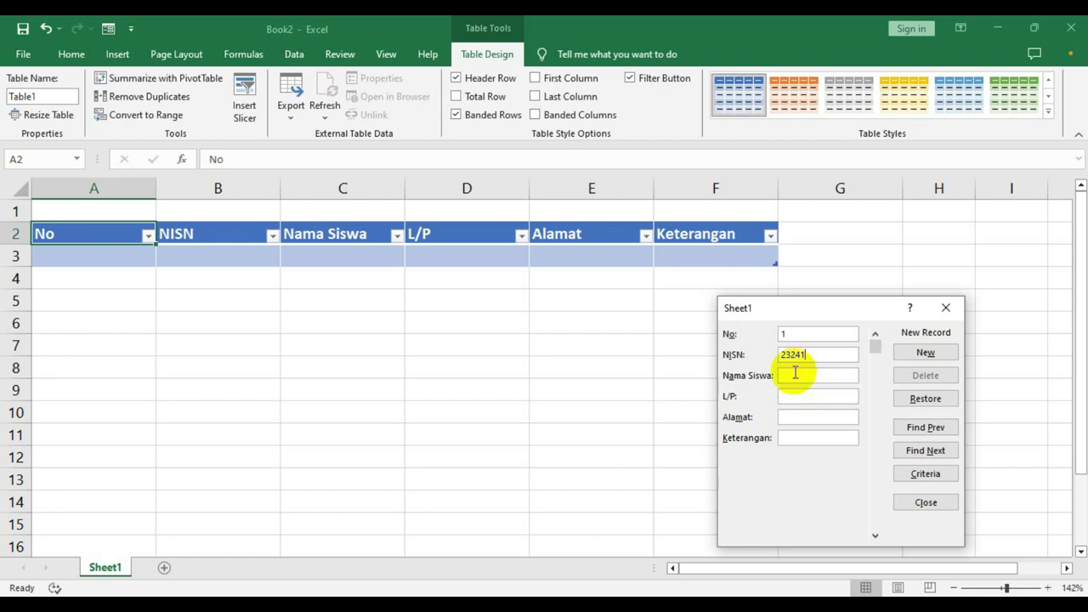
click(789, 376)
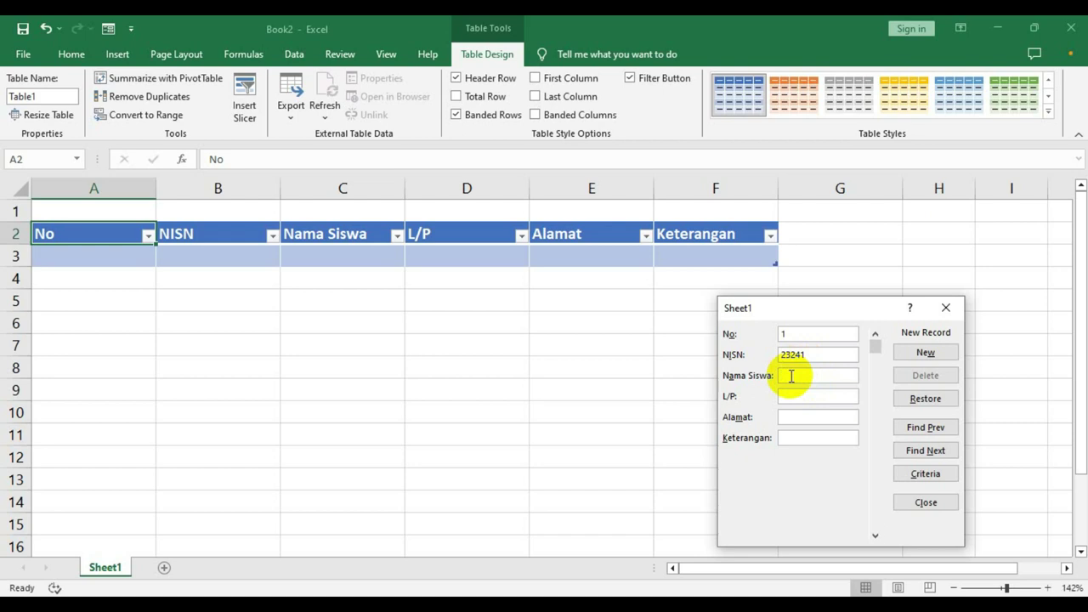
text(MARTI G)
click(794, 397)
text(Sawangan Baru R)
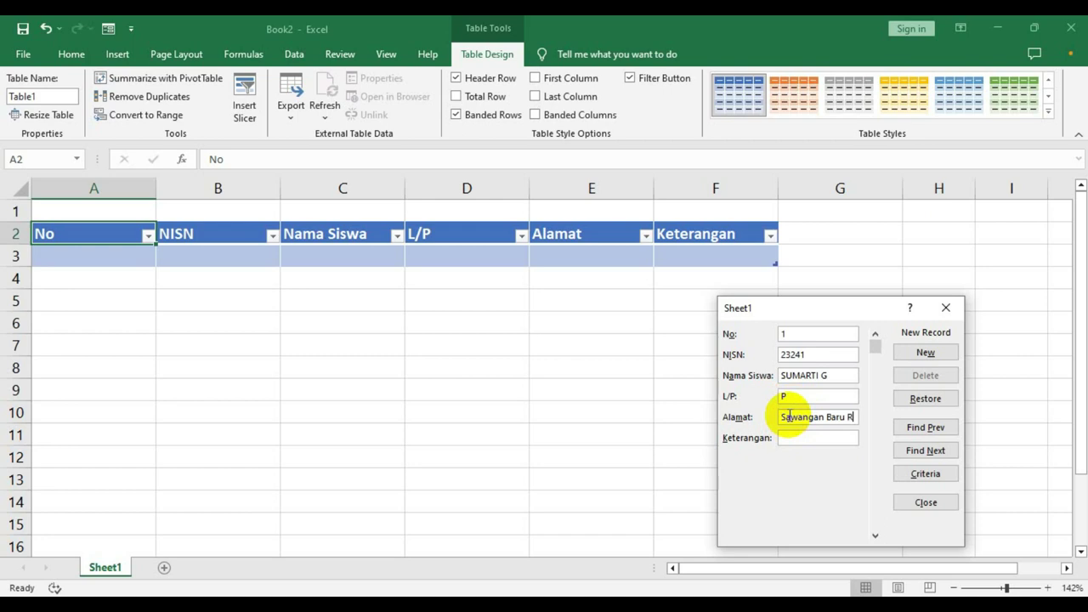
text(T )
text(05/06)
click(795, 436)
text(Kelas 7.3)
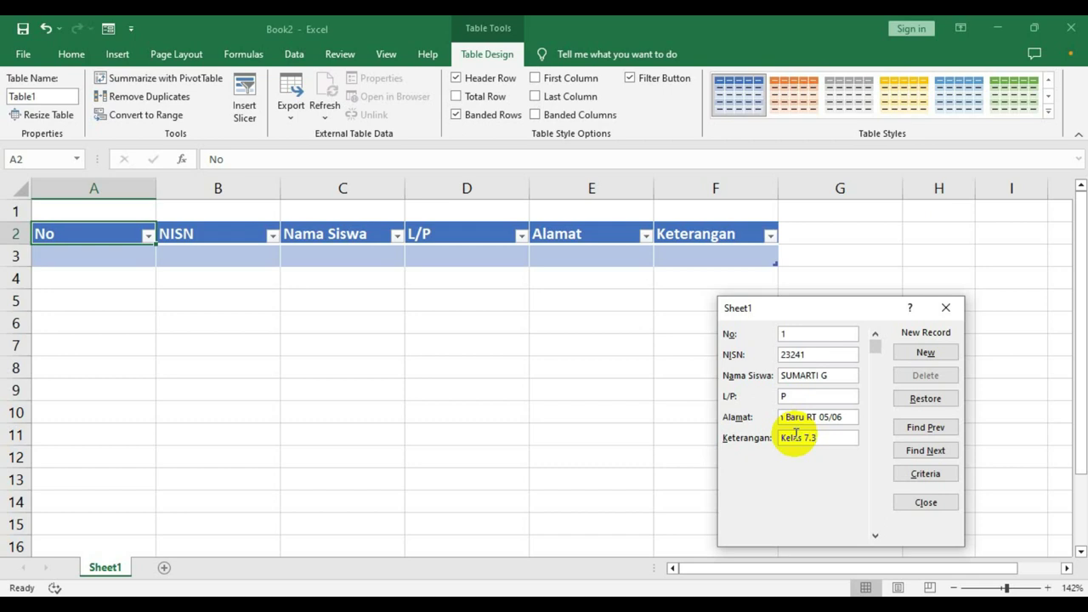
key(Return)
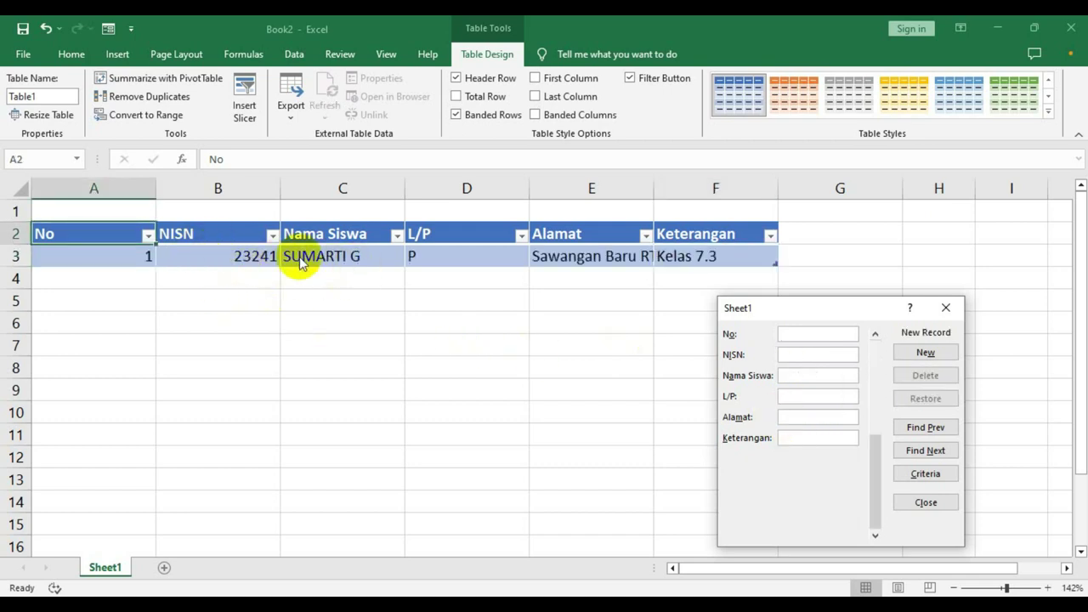
Fill in No 2, the NISN, the name, gender L, the address and Kelas 7.1, and commit it as row 4
drag(895, 310, 915, 299)
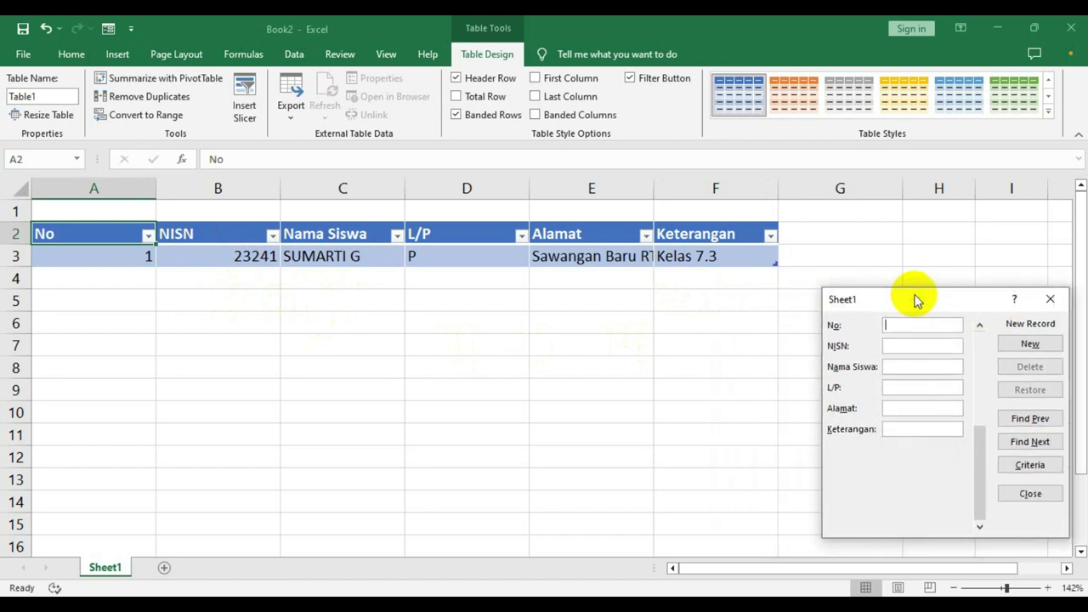
text(2)
click(906, 346)
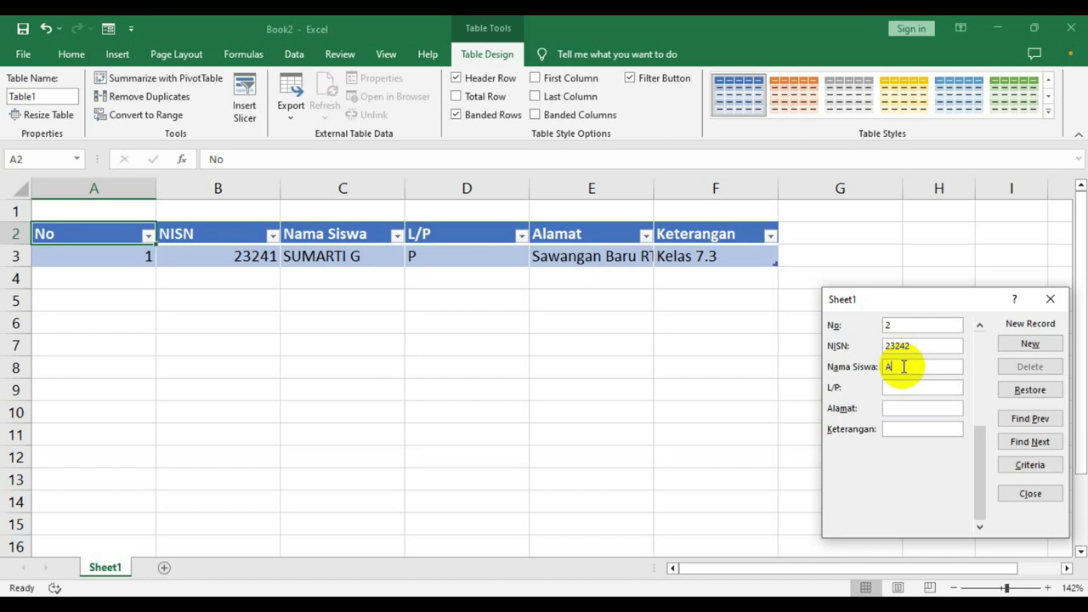
click(908, 385)
text(L)
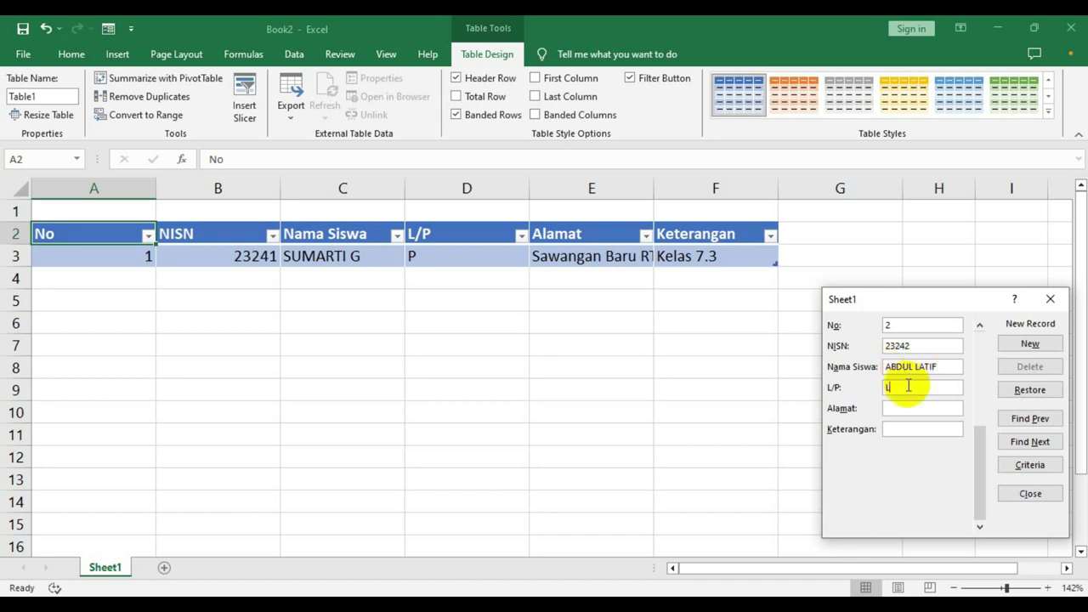
click(890, 409)
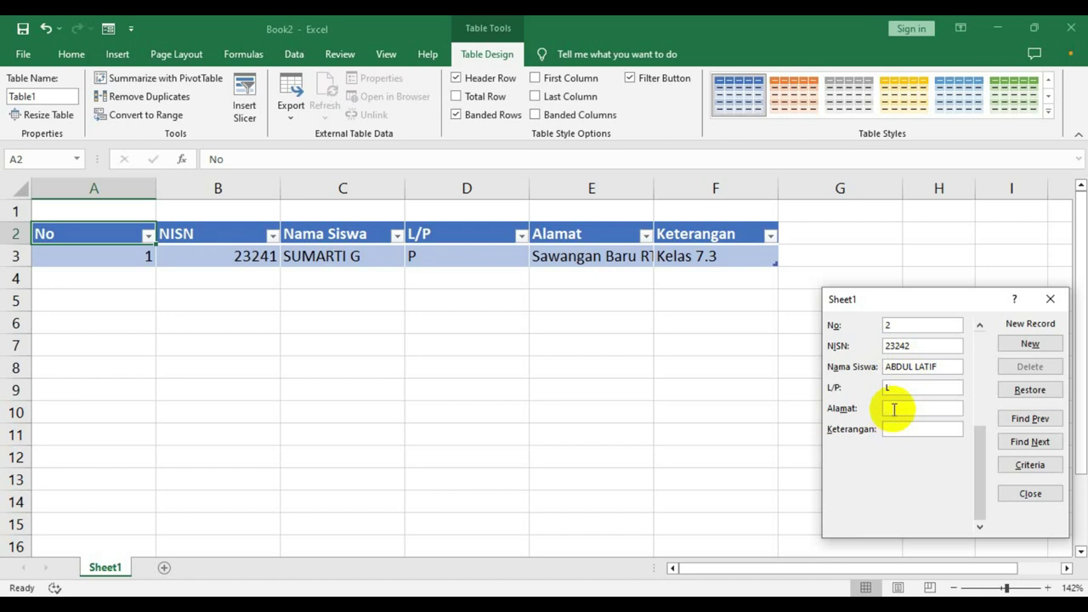
text(Sawangan Baru RT 02)
text(;04)
click(903, 432)
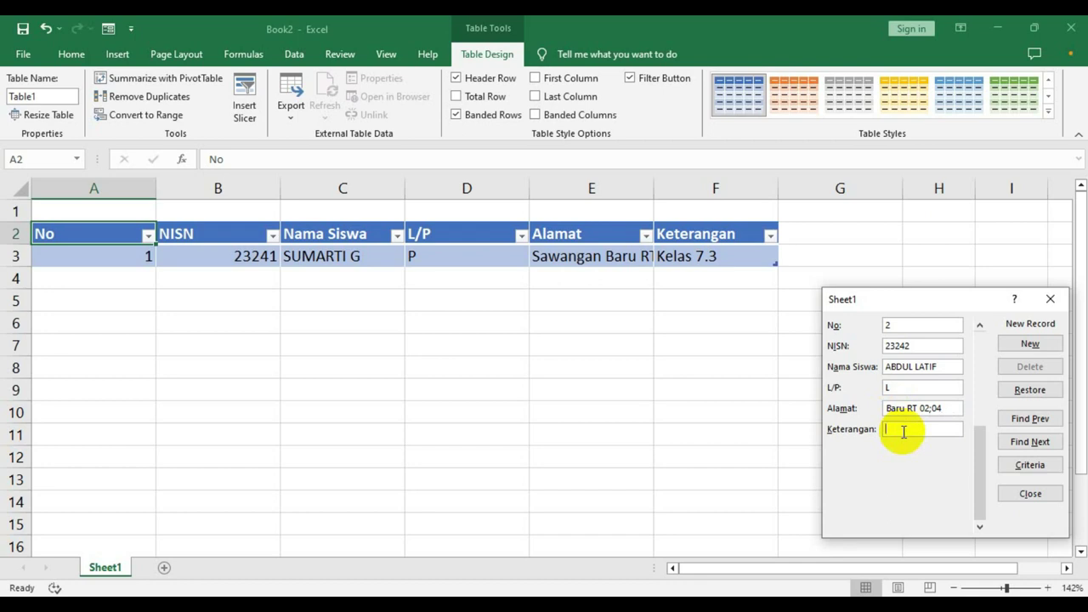
text(Ke)
text(las 7)
text(.1)
key(Return)
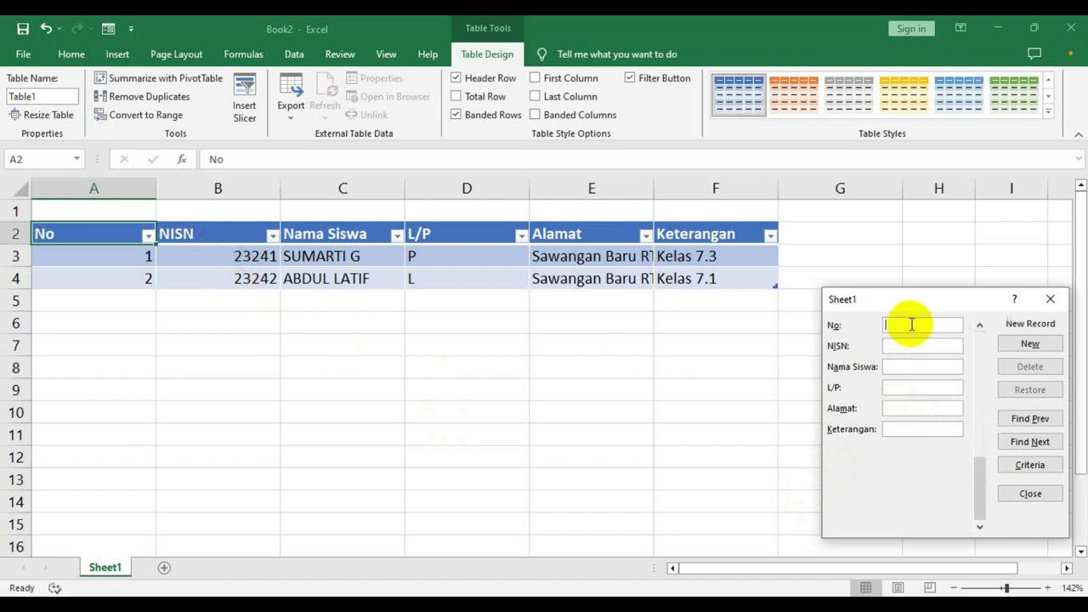
Enter No 3, the student's NISN and the name, correcting a typo in the name
text(3)
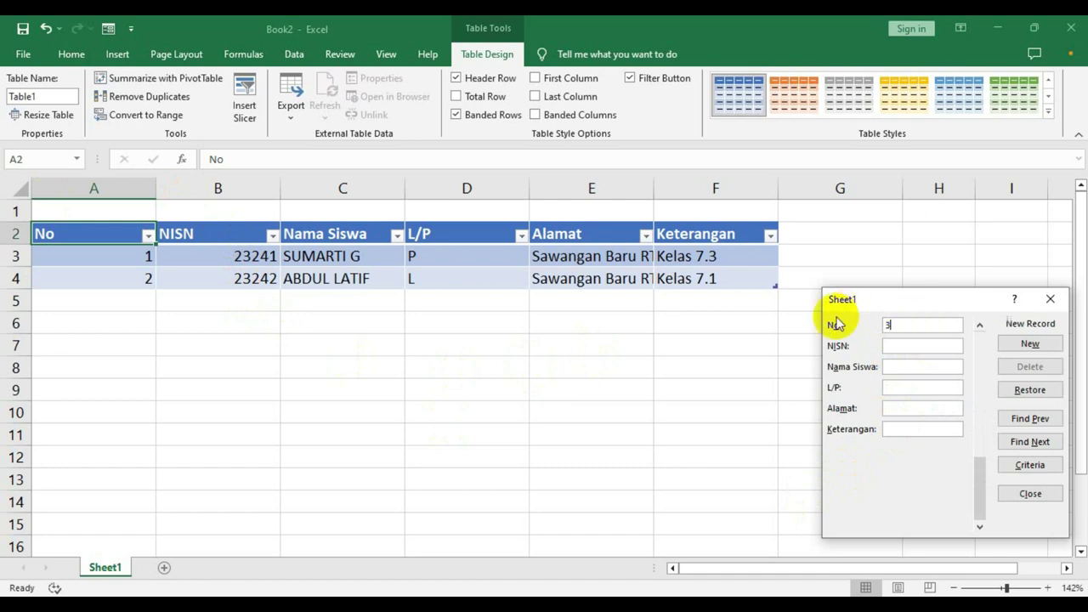
click(899, 347)
text(2324)
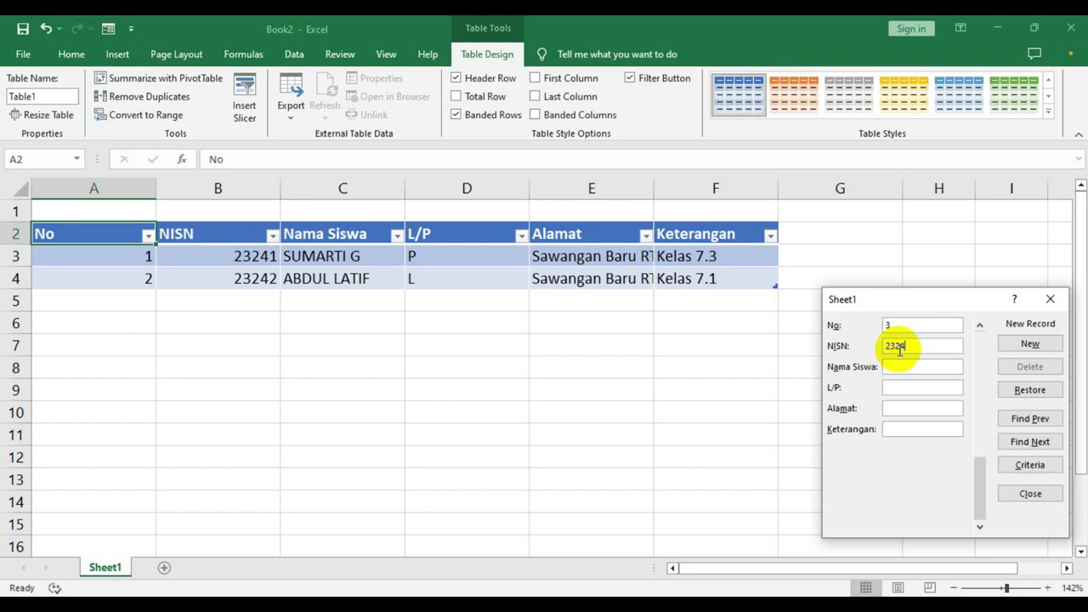
text(3)
click(909, 366)
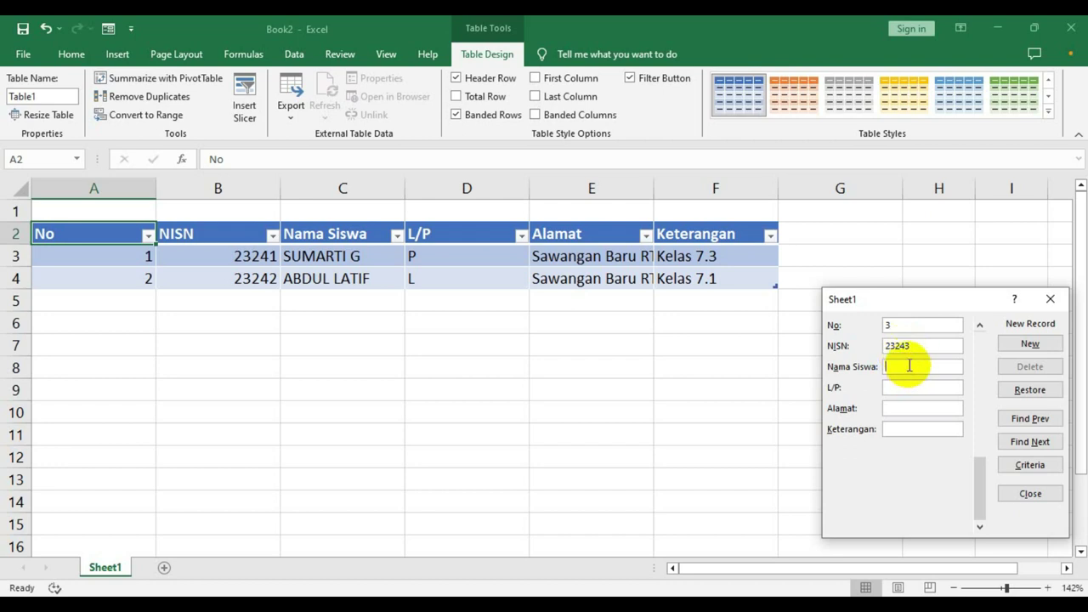
Add gender L, the corrected address and the class, then commit the record as row 5
click(906, 388)
text(L)
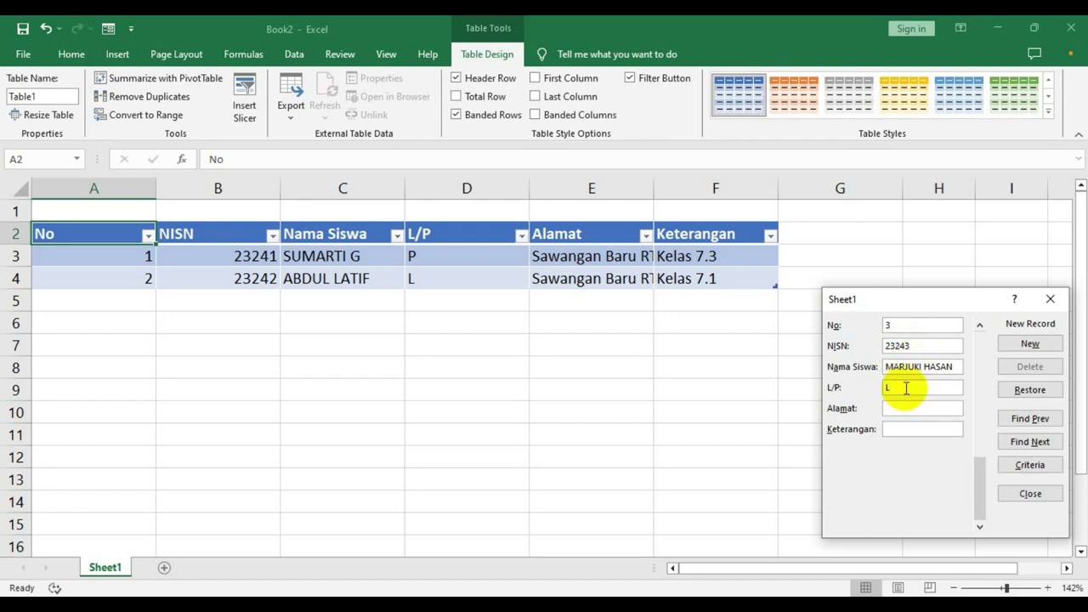
click(900, 406)
text(Pengasian)
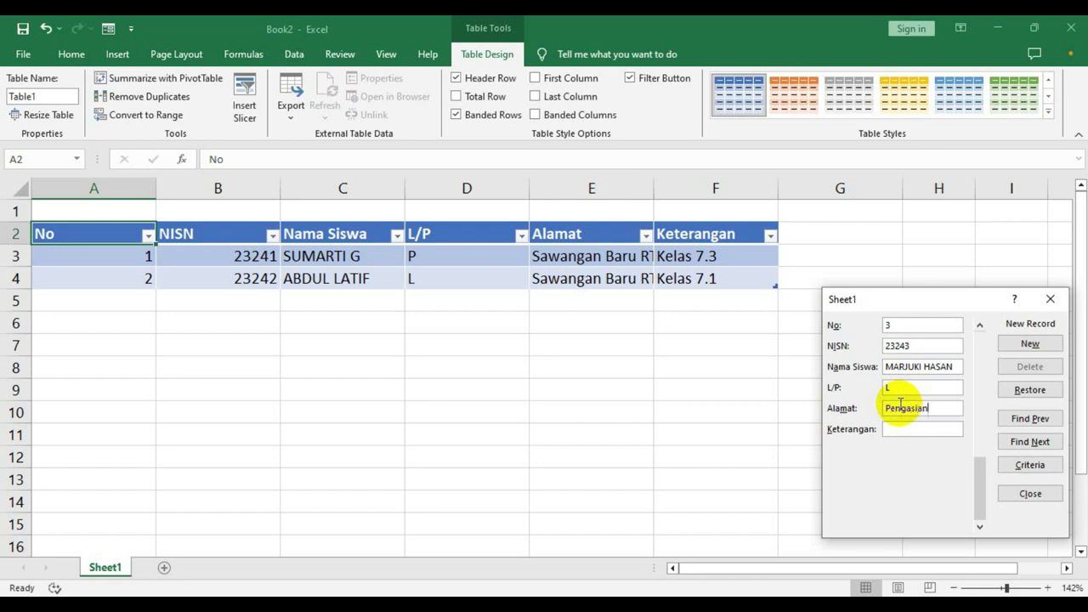
key(BackSpace)
key(BackSpace)
text(nan RT 03)
text(/03)
click(916, 428)
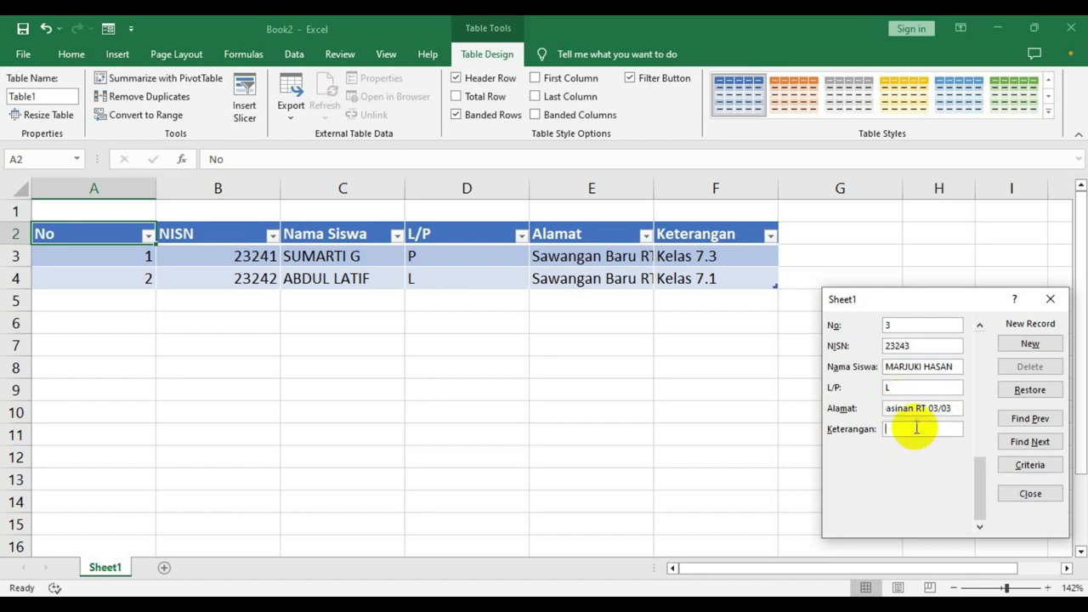
text(Kelas )
text(7)
text(.8)
key(Return)
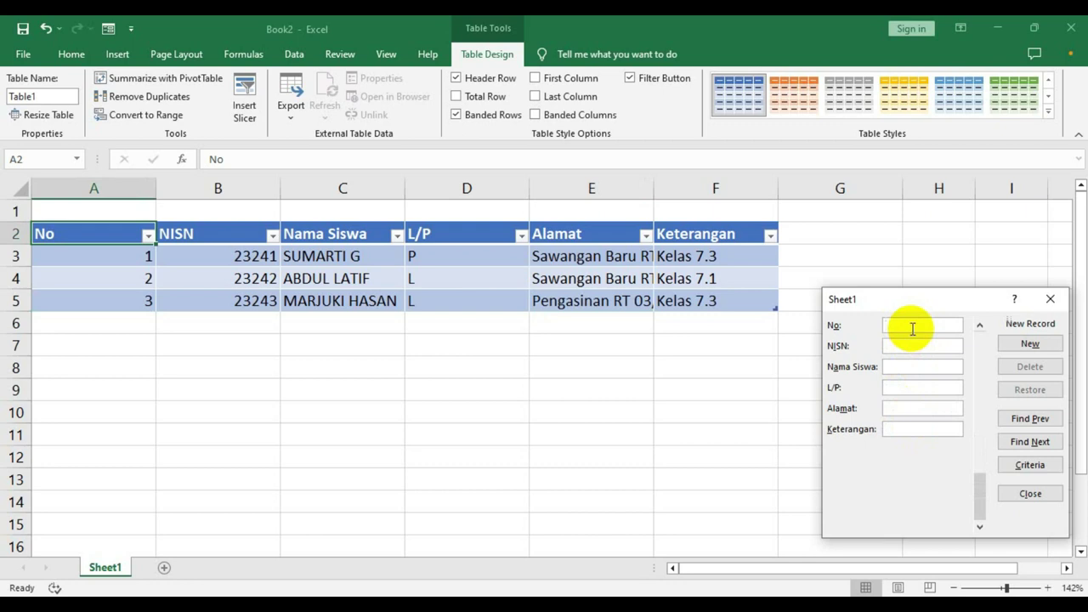
Fill record 4 in the Data Form: No 4, NISN, student name, gender P, address, Keterangan Kelas 7.1
text(4)
click(910, 344)
text(2324)
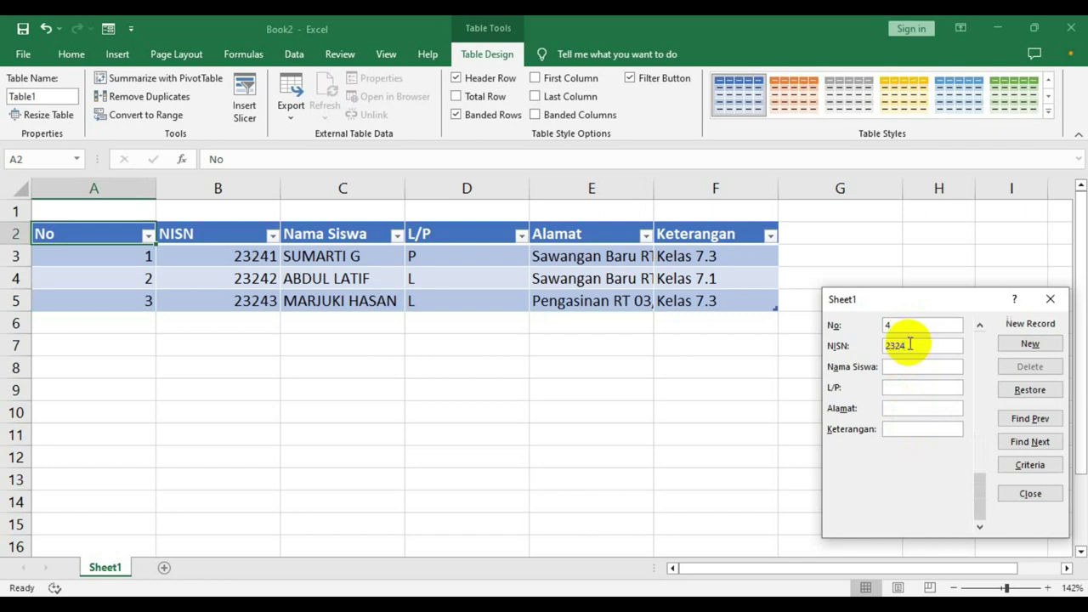
text(4)
click(904, 367)
click(918, 387)
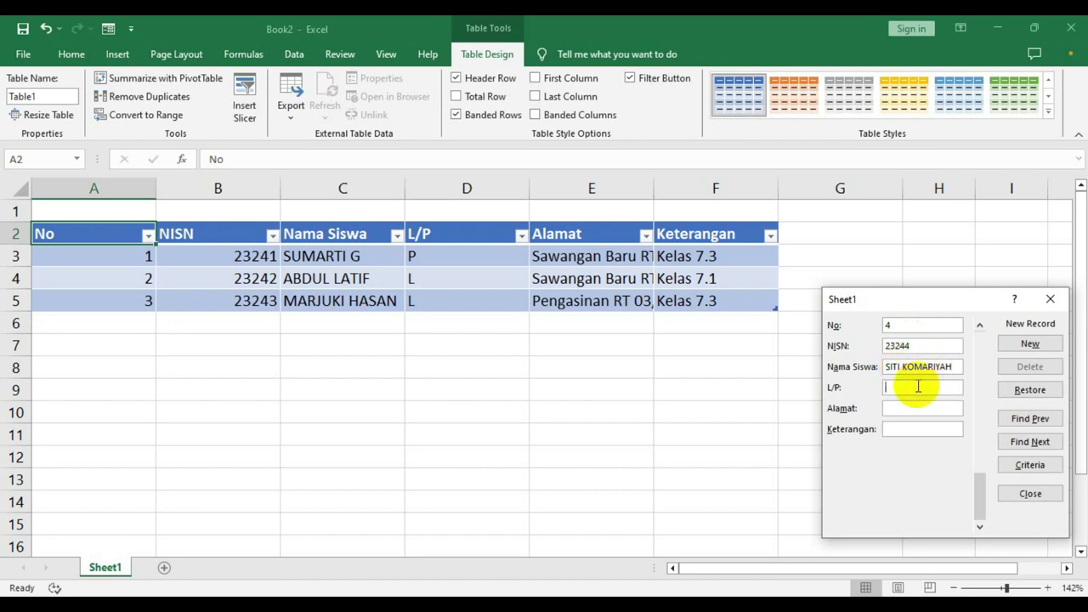
text(P)
click(911, 408)
text(Sawangan)
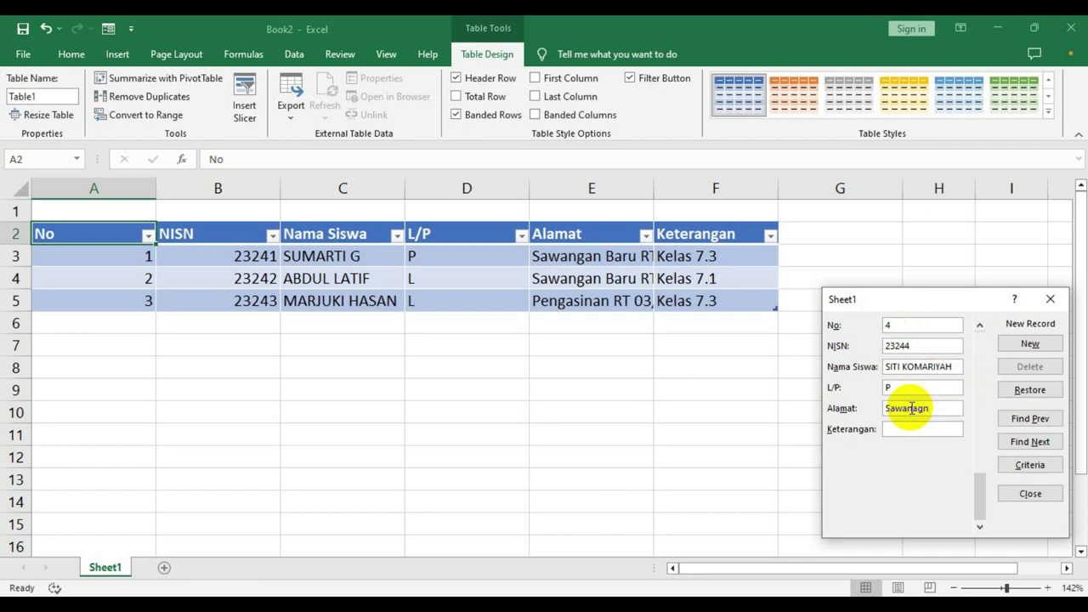
key(BackSpace)
key(BackSpace)
text(gan )
text(RT 0)
text(3)
text(/05)
click(906, 430)
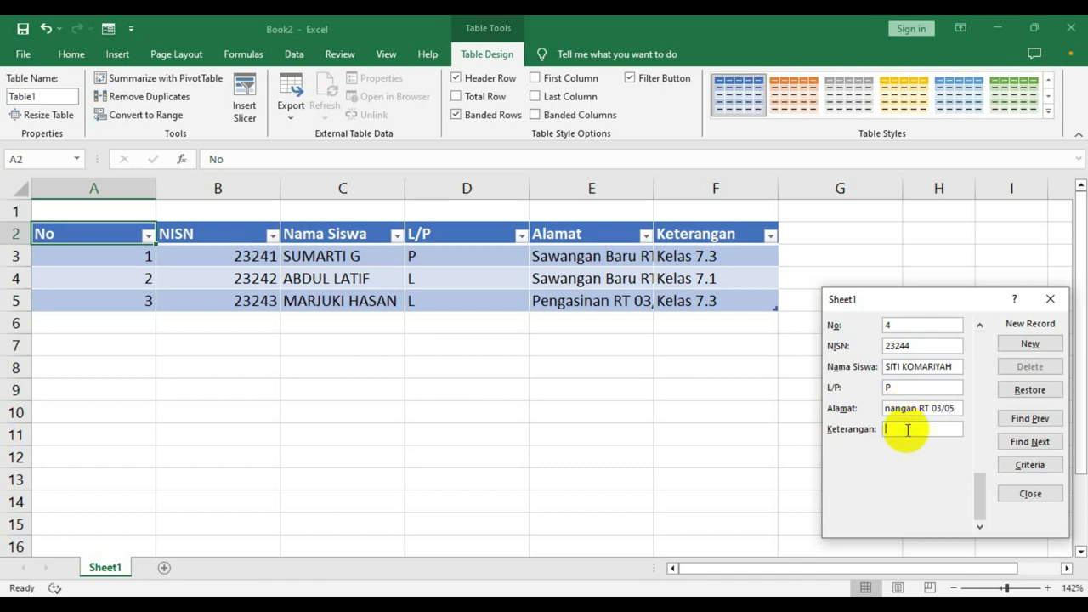
text(Kelas 7)
text(.1)
Add record 4 to the table, then enter No 5, the NISN and the fifth student's name
key(Return)
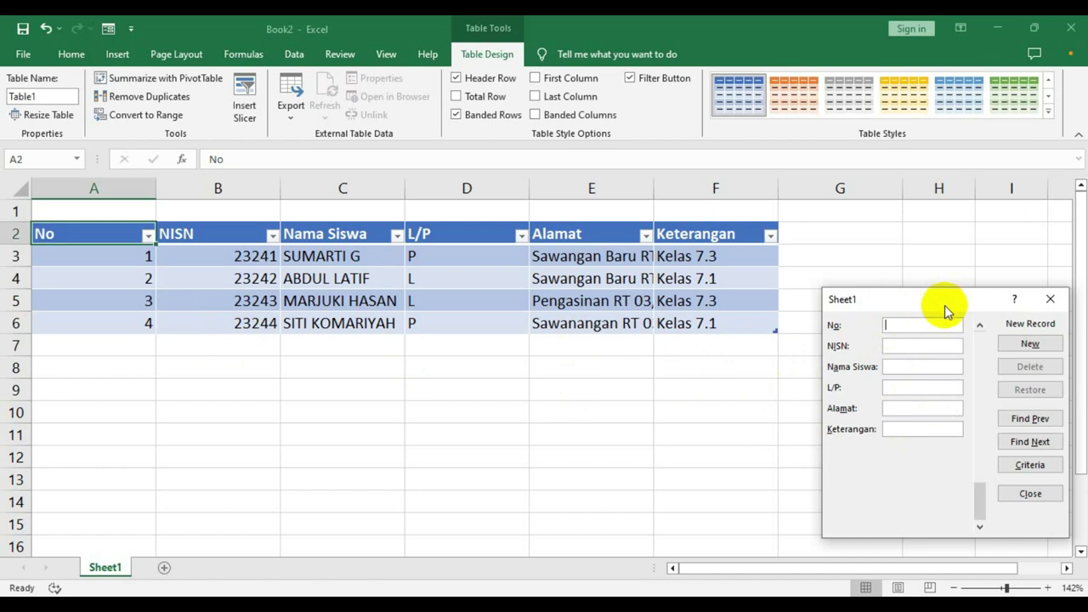
text(5)
click(889, 347)
text(23245)
click(890, 367)
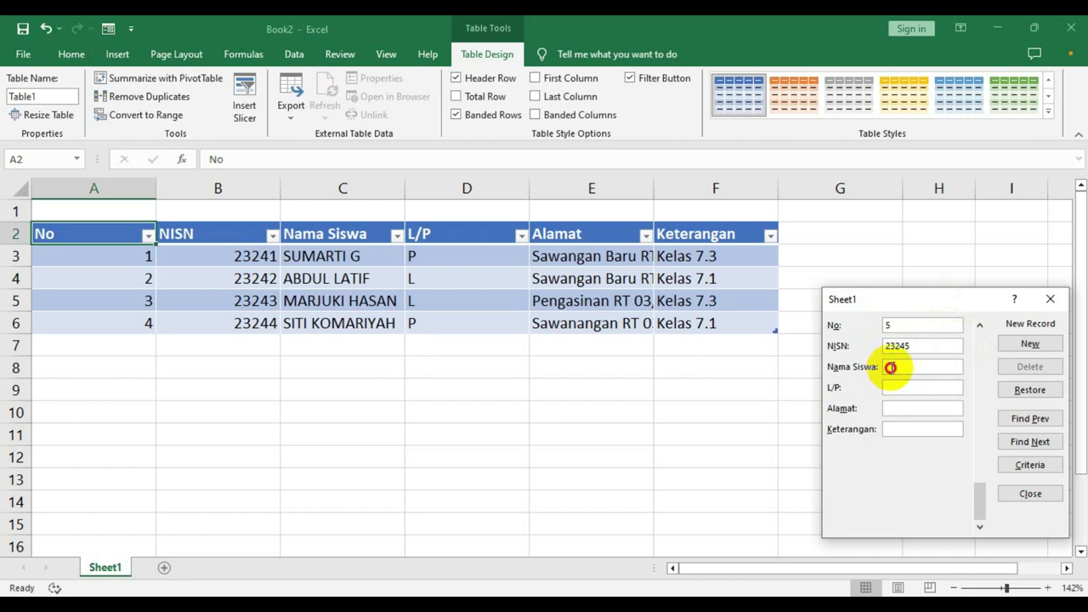
text(MASITOH )
text(G)
Complete record 5 with gender P, the address and Kelas 7.1, and add it as row 7
click(892, 388)
text(P)
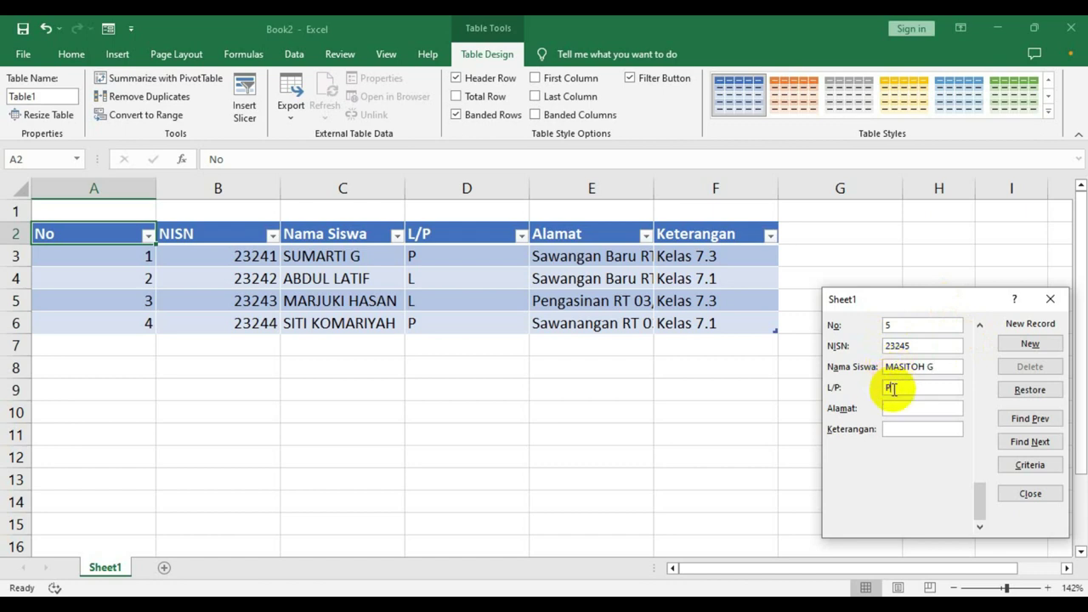
click(924, 408)
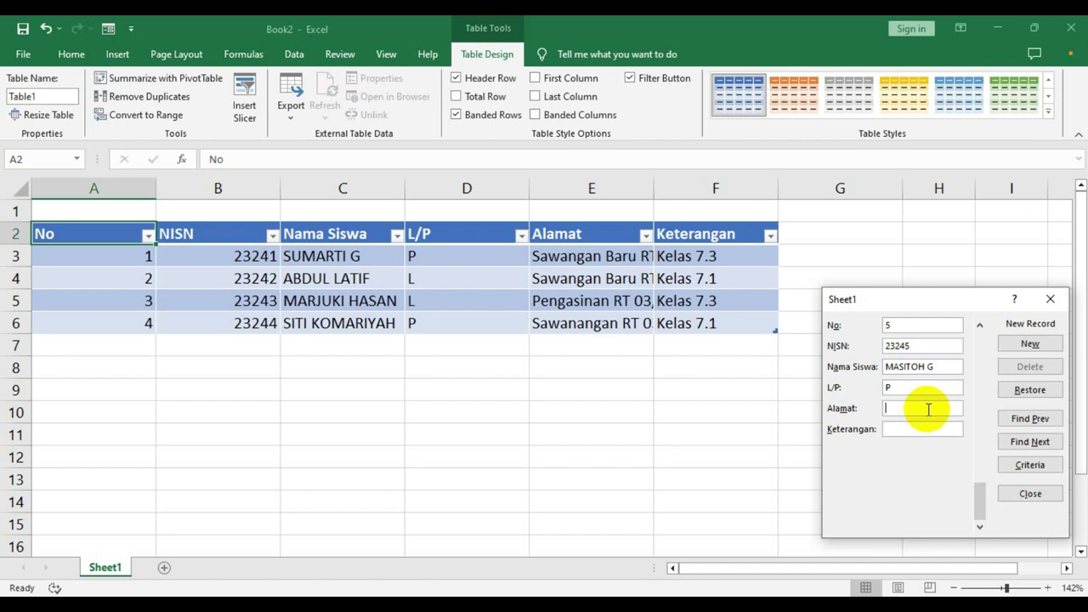
text(Bedahan RT 0)
text(4/03)
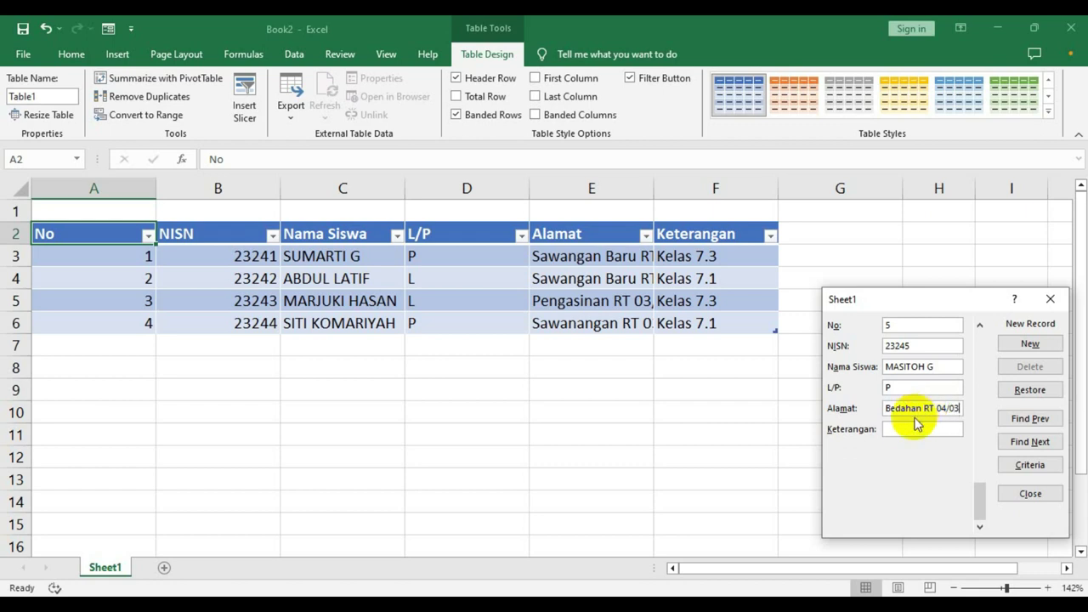
click(910, 428)
text(Kelas )
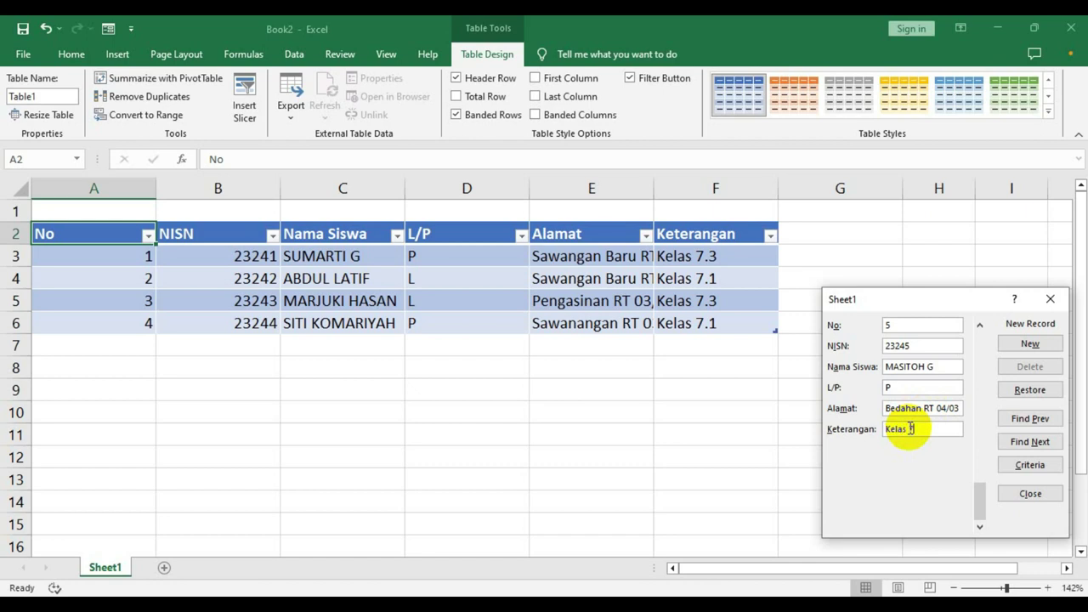
text(7.1)
key(Return)
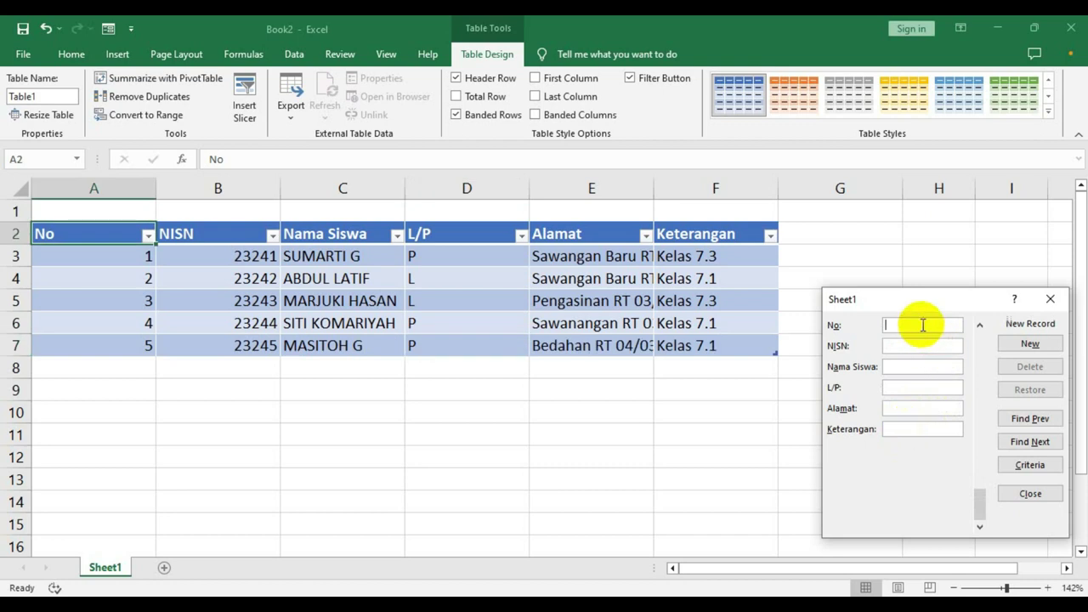
Enter No 6, the NISN and the sixth student's name, retyped in capitals
text(6)
click(926, 346)
text(2324)
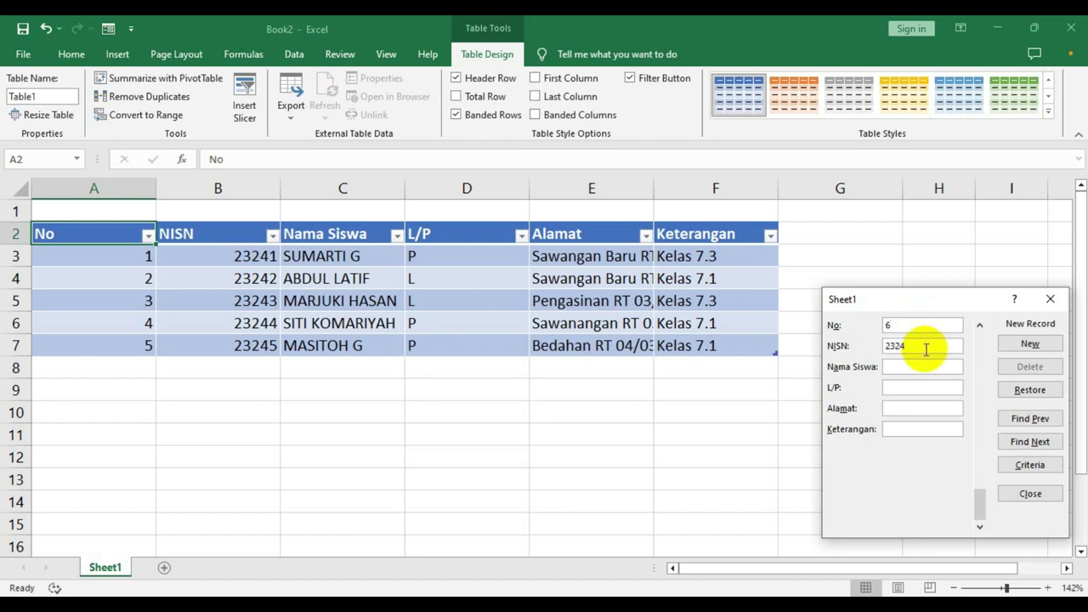
text(6)
click(928, 368)
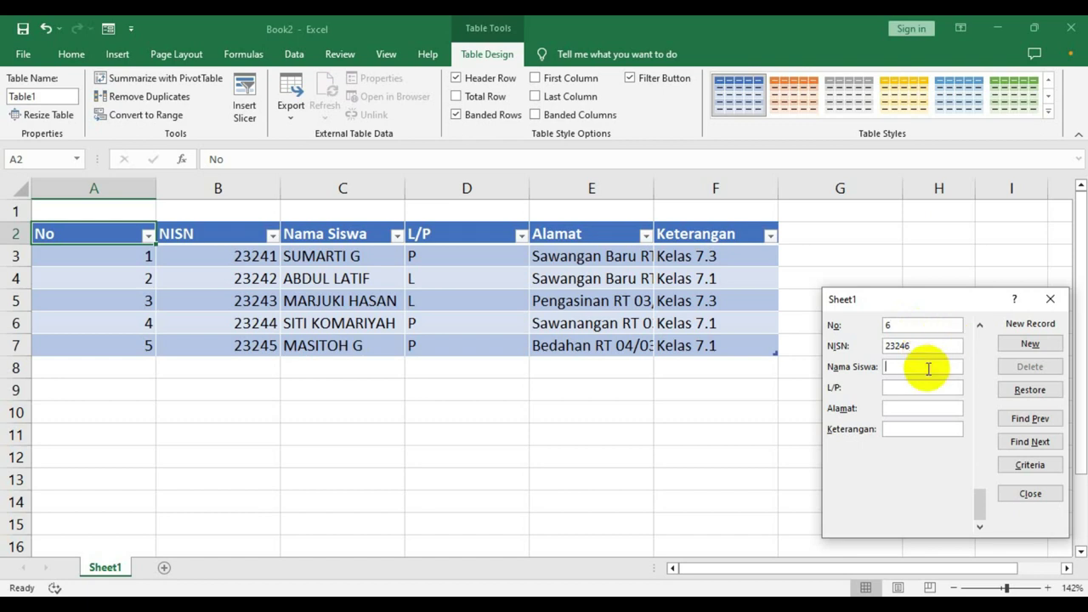
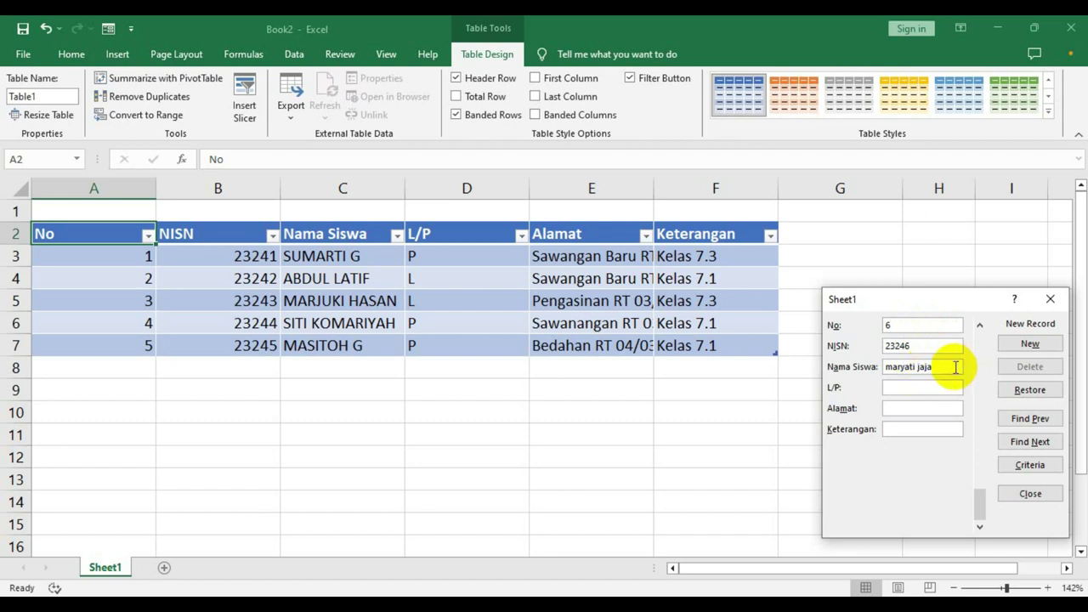
drag(928, 368, 826, 367)
Fill the remaining fields for record 6, add it as row 8, and start a blank record
click(896, 389)
text(P)
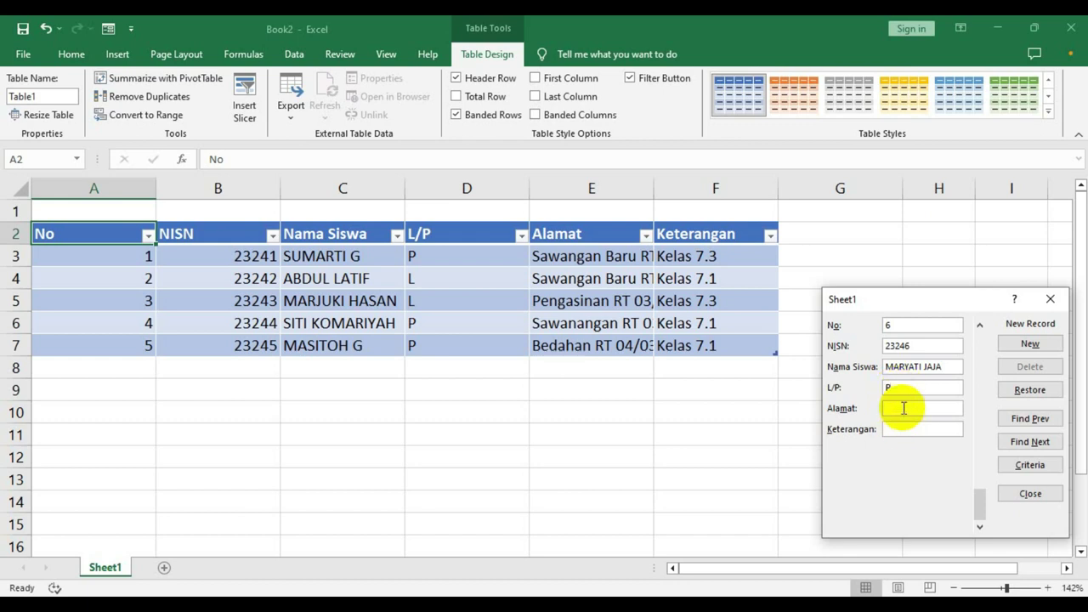
text(an RT 02/03)
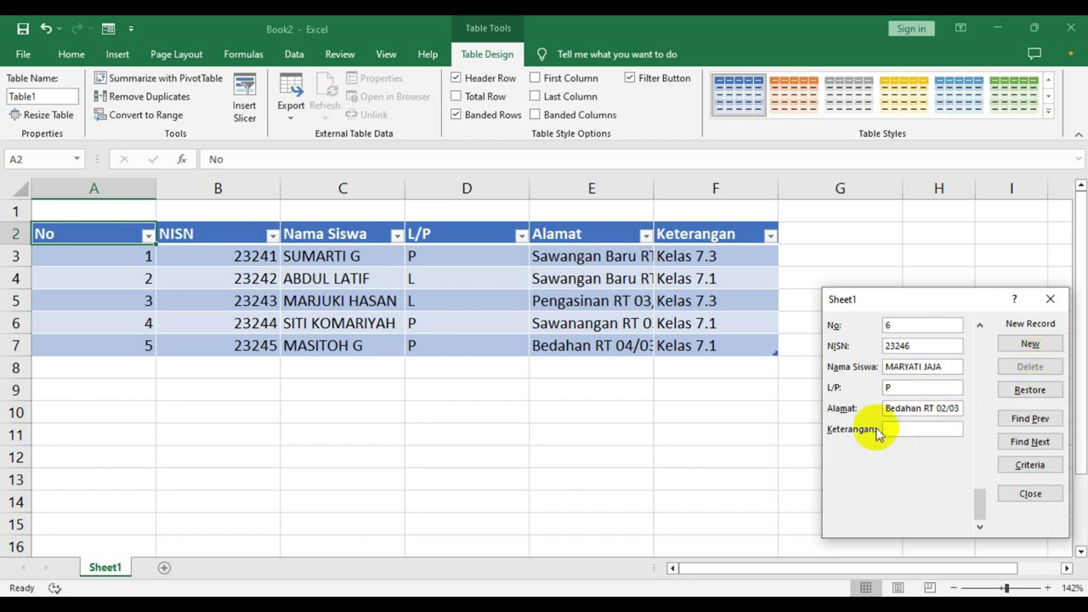
click(889, 429)
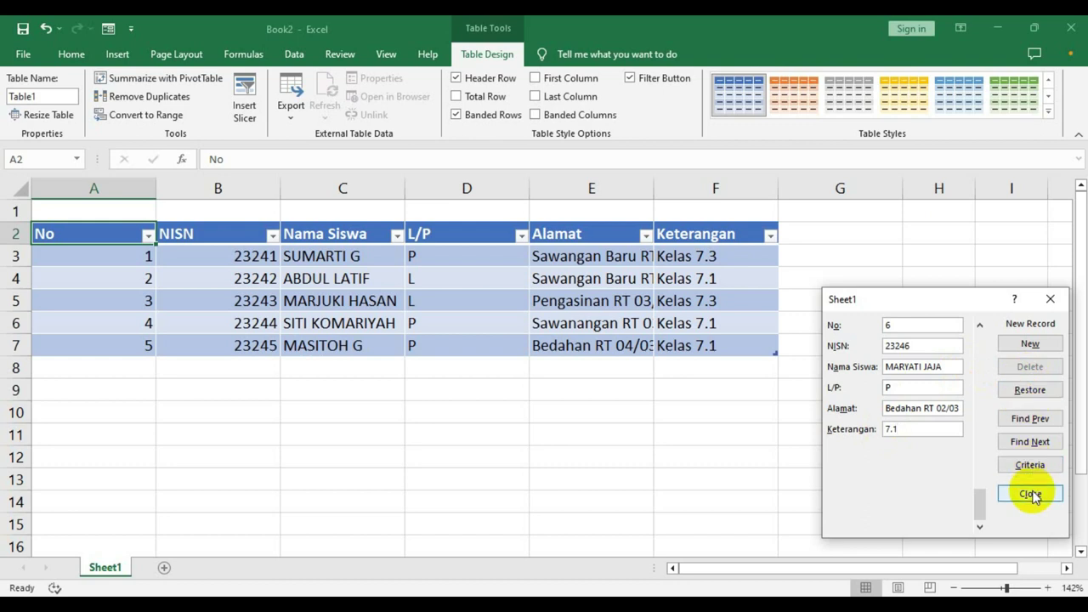
key(Return)
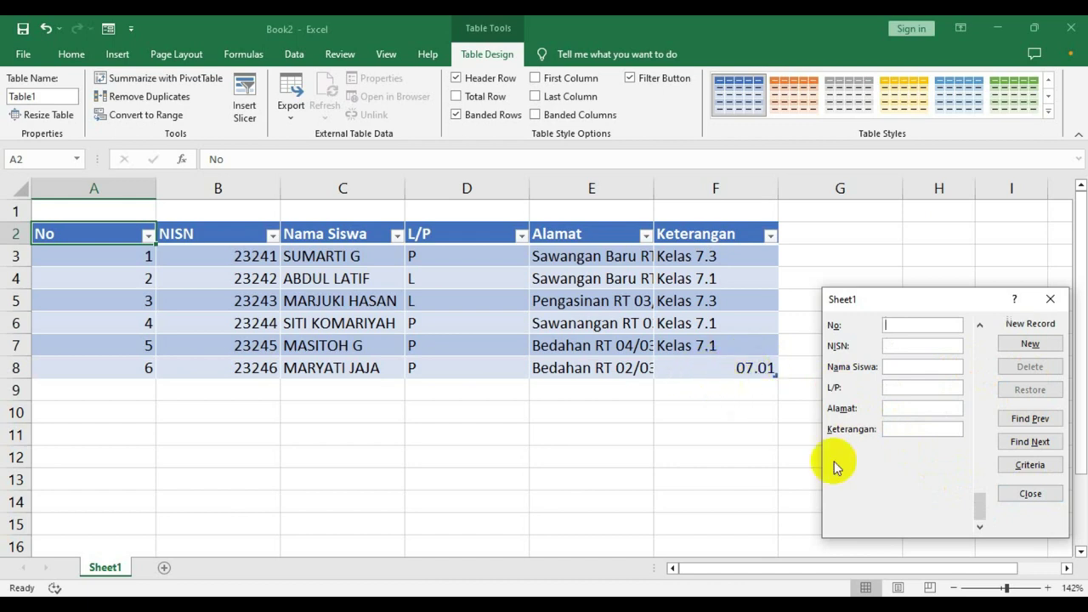
click(1030, 345)
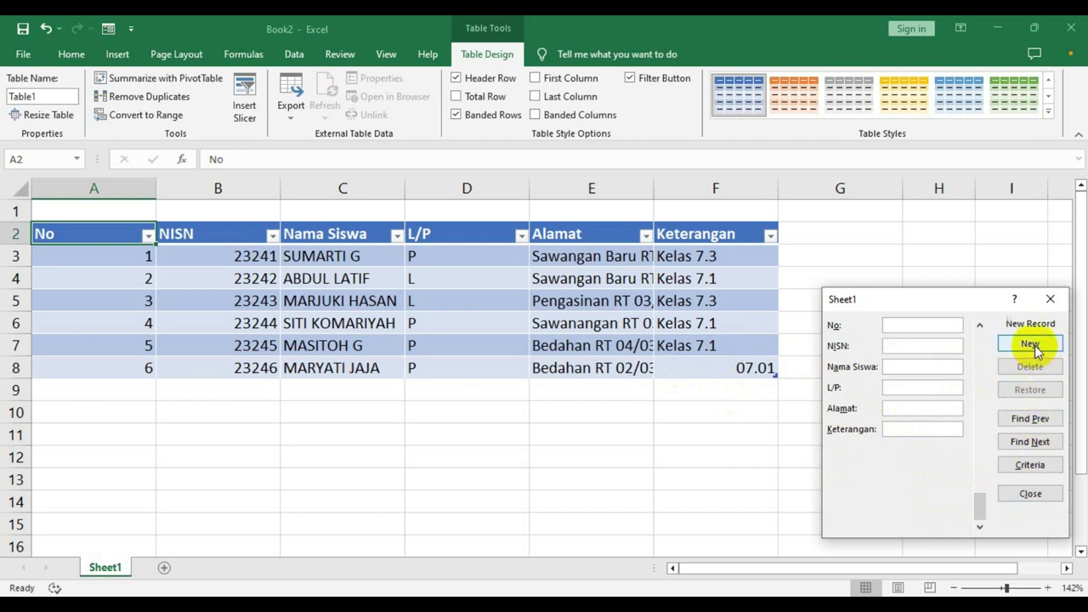
Find the sixth record by a name search and change its Keterangan from 07.01 to Kelas 7.1
click(1032, 466)
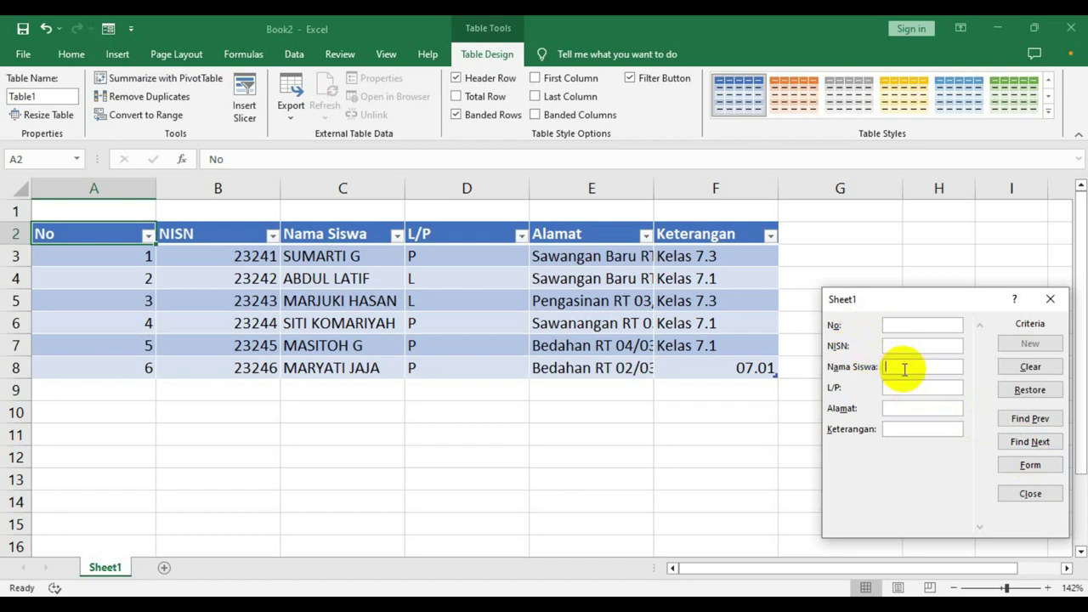
click(1031, 427)
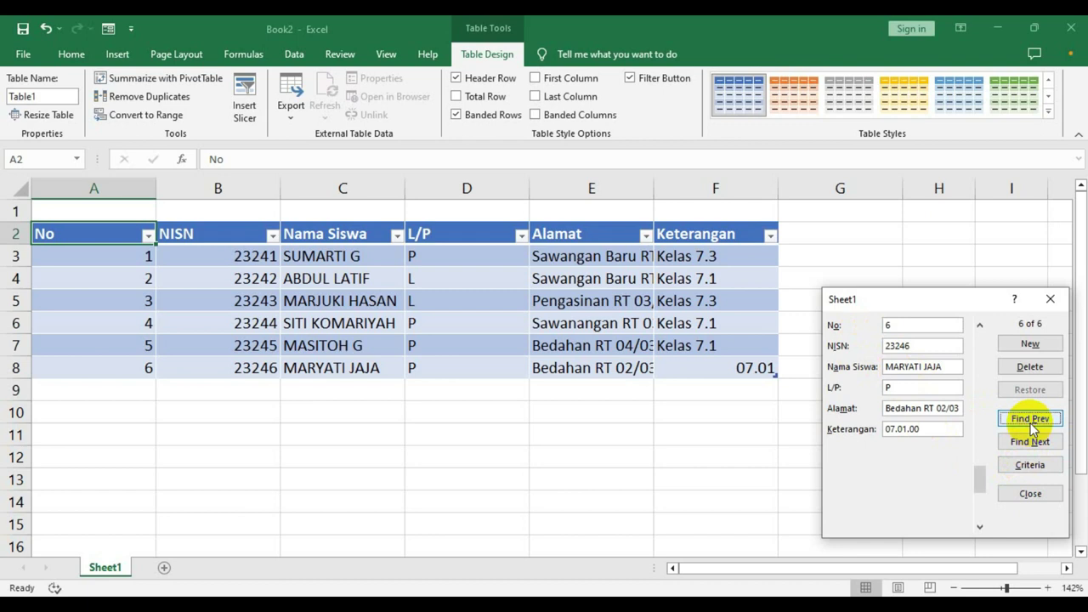
click(923, 429)
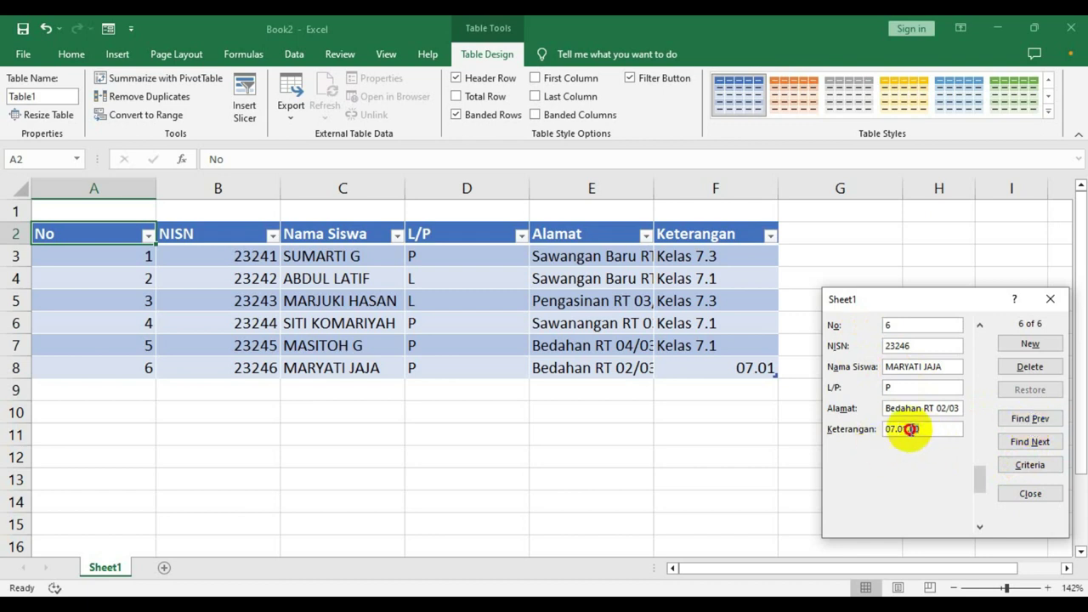
drag(910, 429, 880, 434)
text(K)
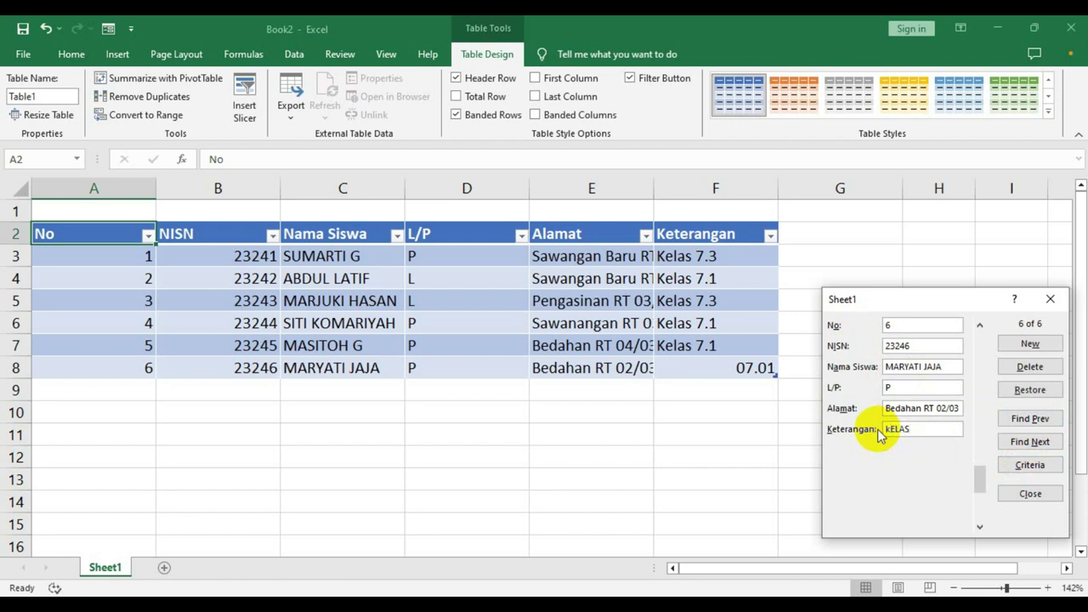
key(BackSpace)
key(BackSpace)
key(BackSpace)
text(Kelas 7.1)
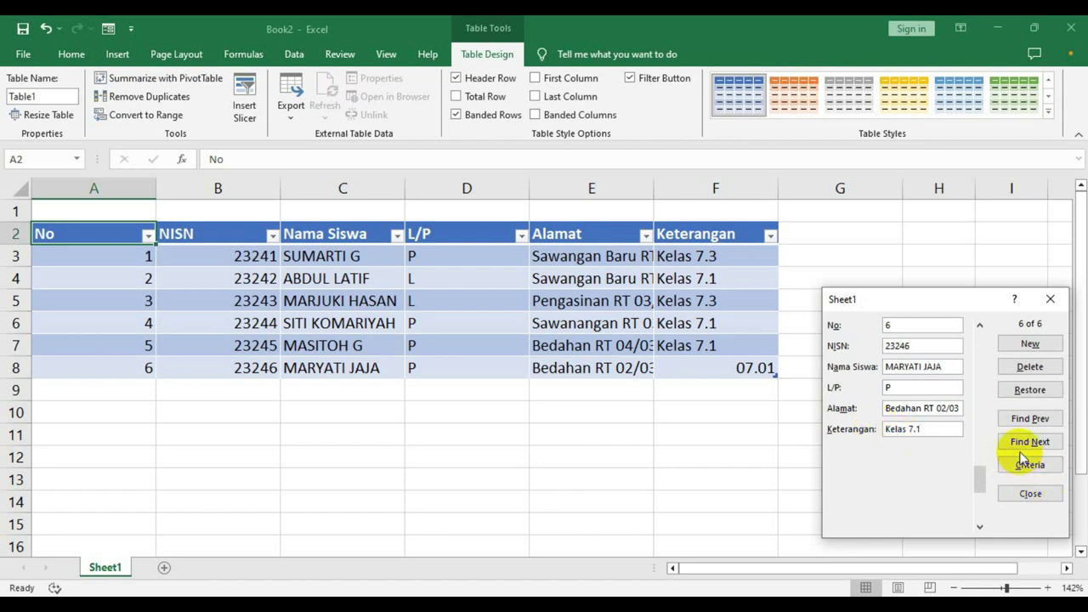
click(1020, 451)
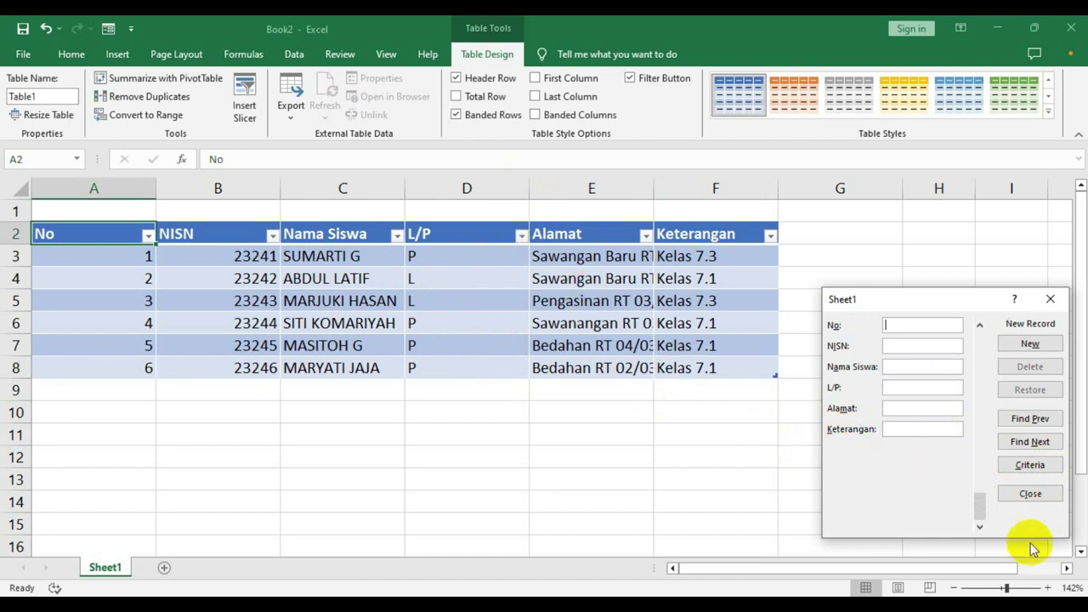
Close the form, narrow the L/P and No columns, and reopen the Data Form from cell A2
click(1029, 493)
drag(530, 184, 442, 230)
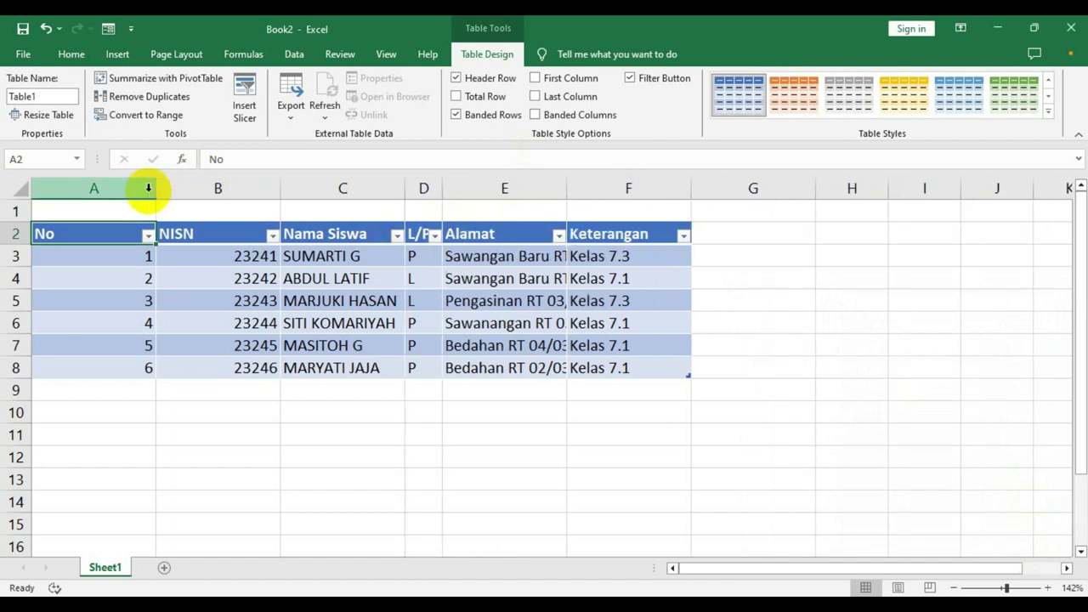
drag(154, 191, 65, 232)
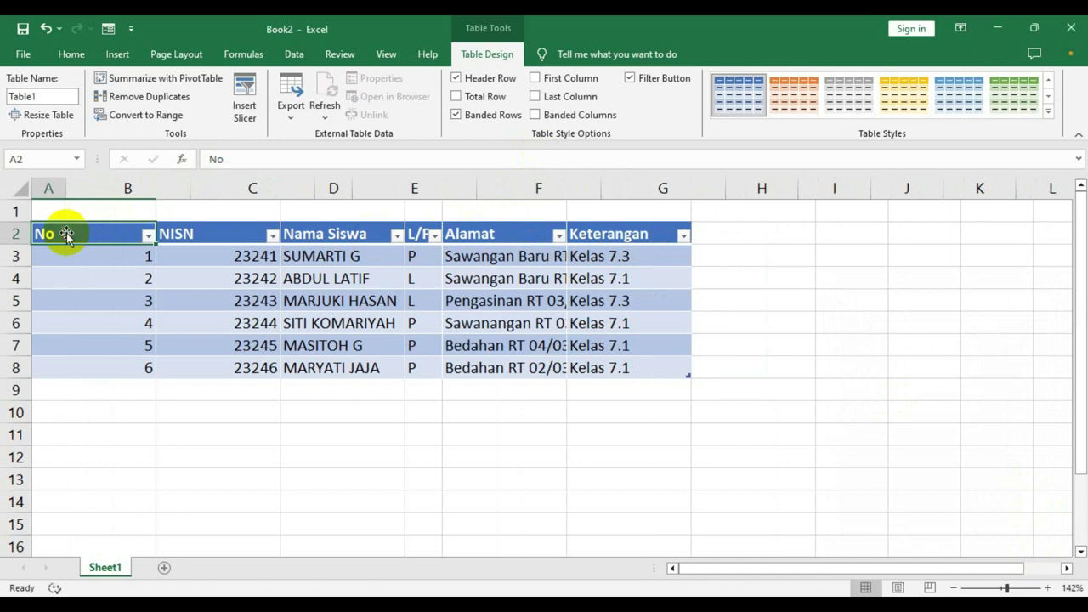
click(666, 300)
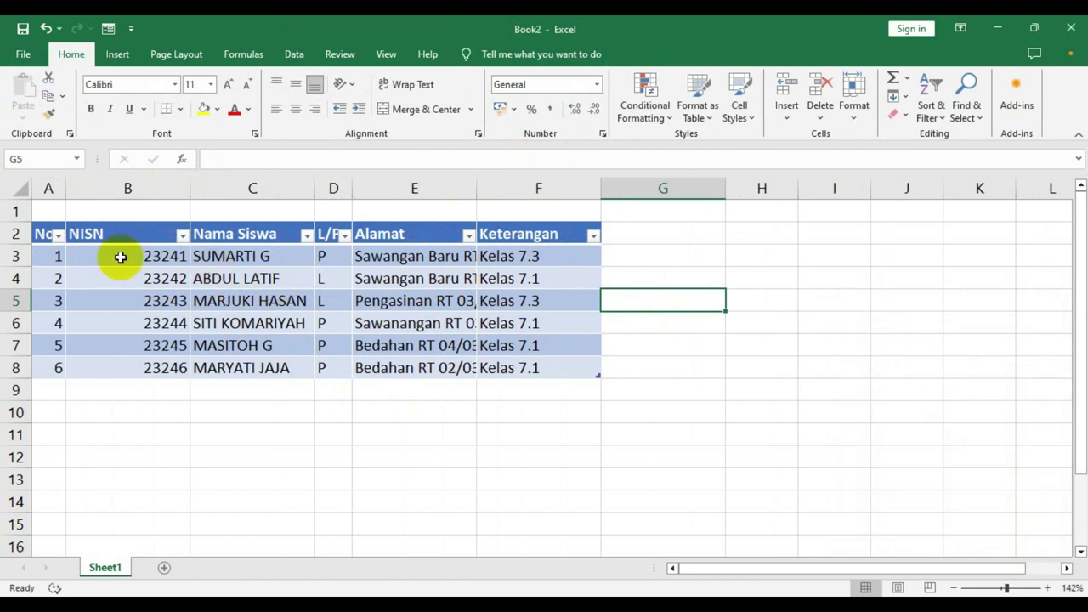
click(42, 232)
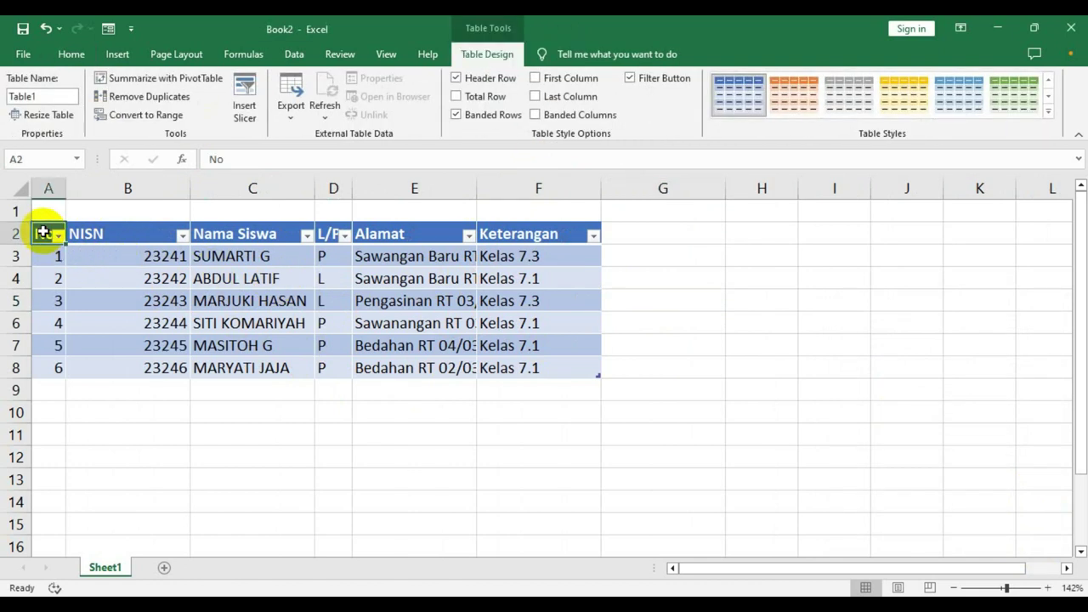
click(109, 29)
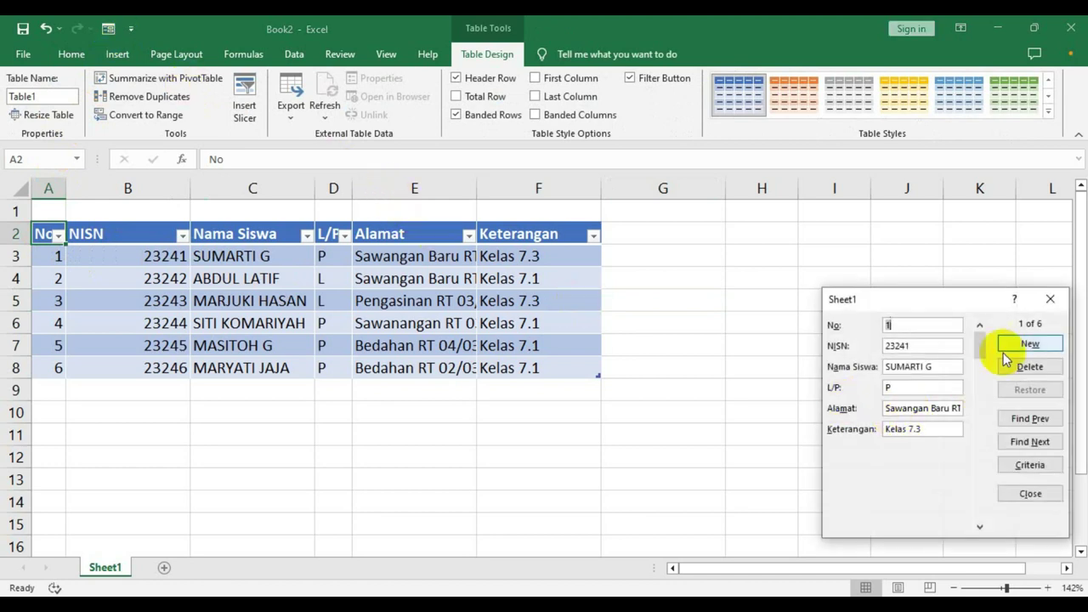
Type AB as a name in a new record, then abandon it and return to a blank record
click(1033, 345)
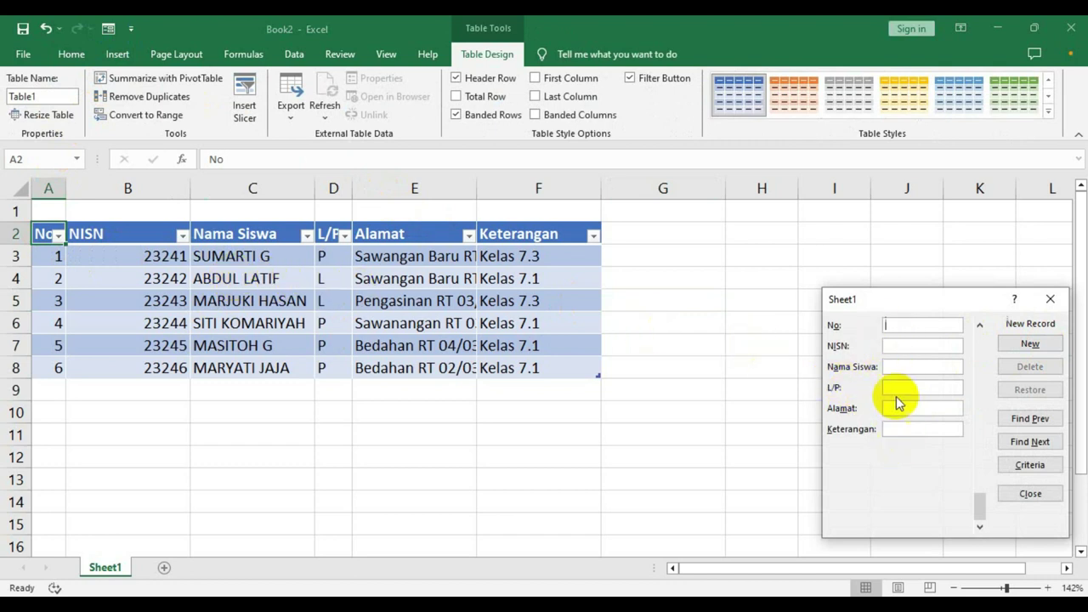
click(904, 367)
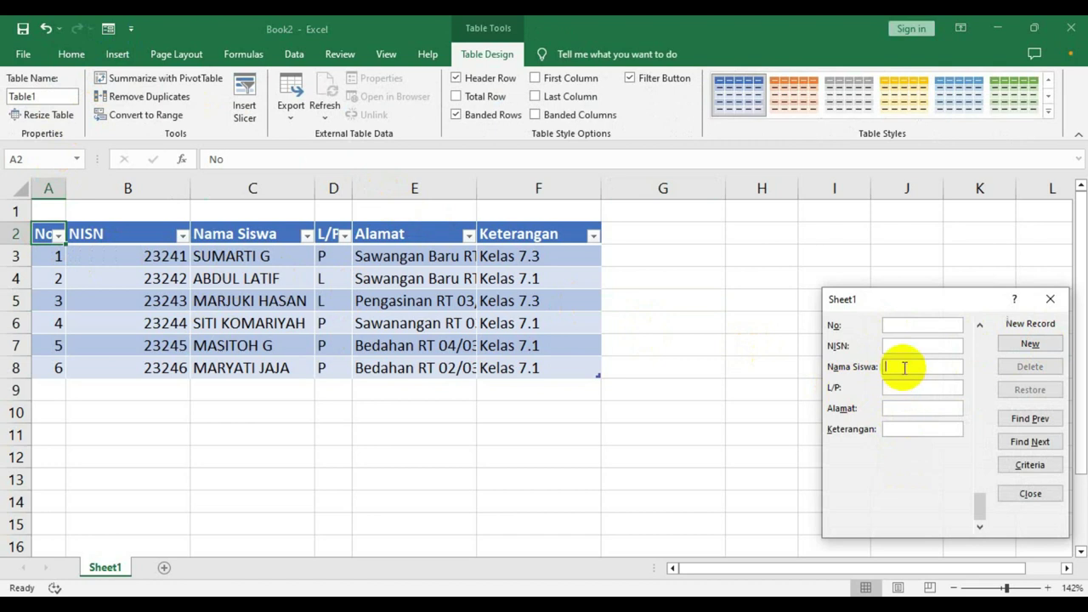
click(1029, 417)
click(1030, 344)
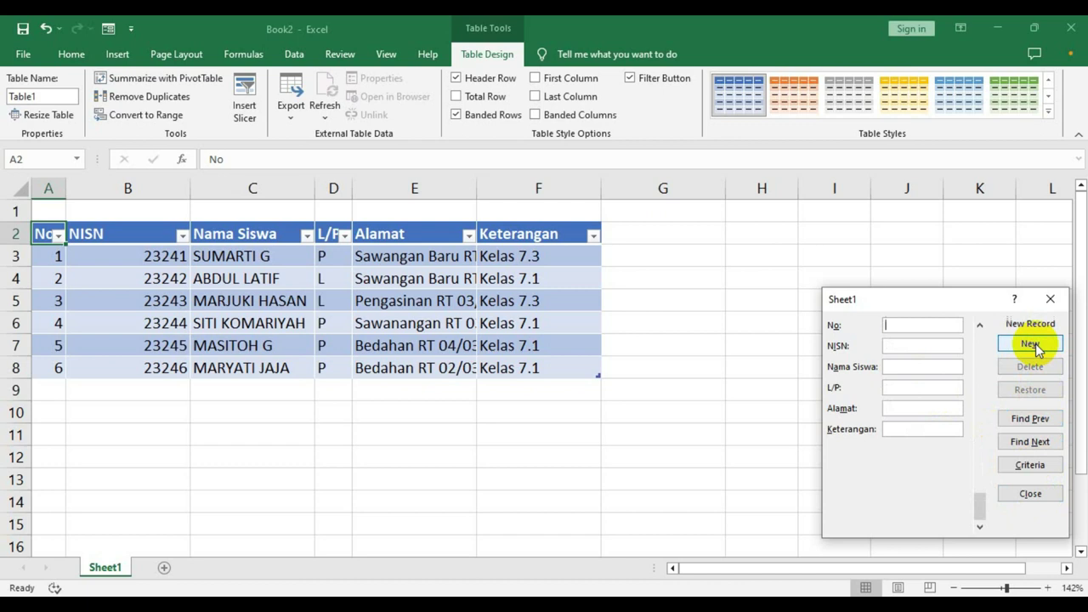
Search with the Nama Siswa criterion AB, append the missing ending to the found name, and save it
click(1030, 467)
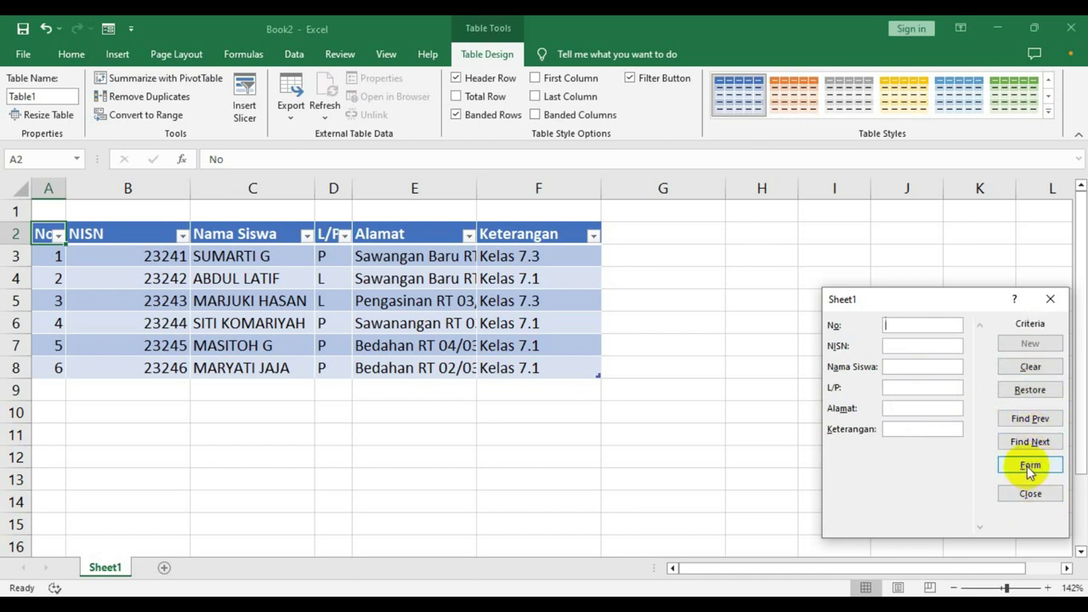
click(897, 368)
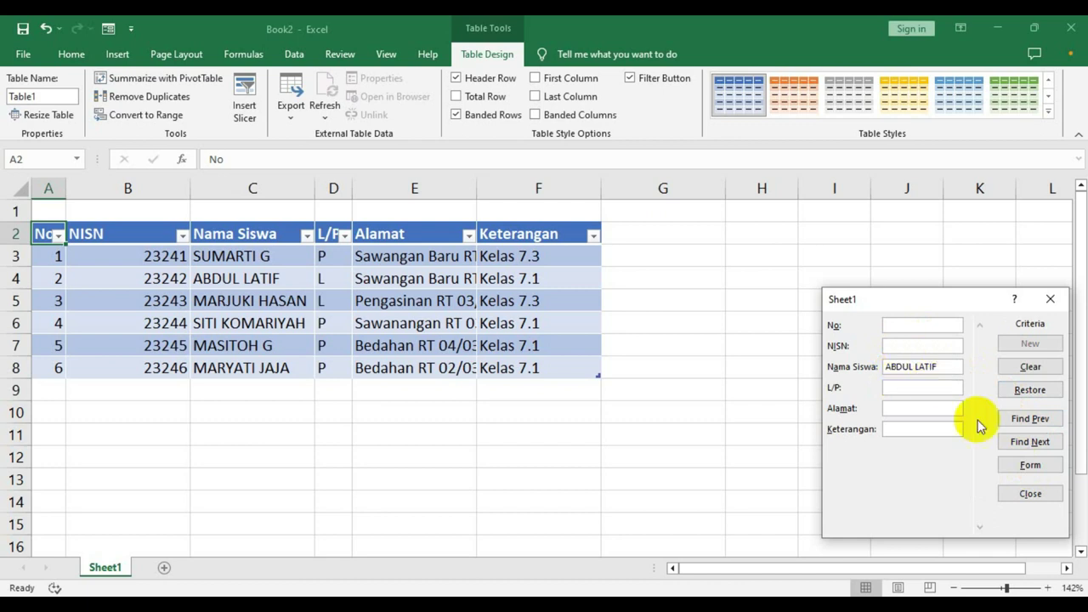
click(1042, 419)
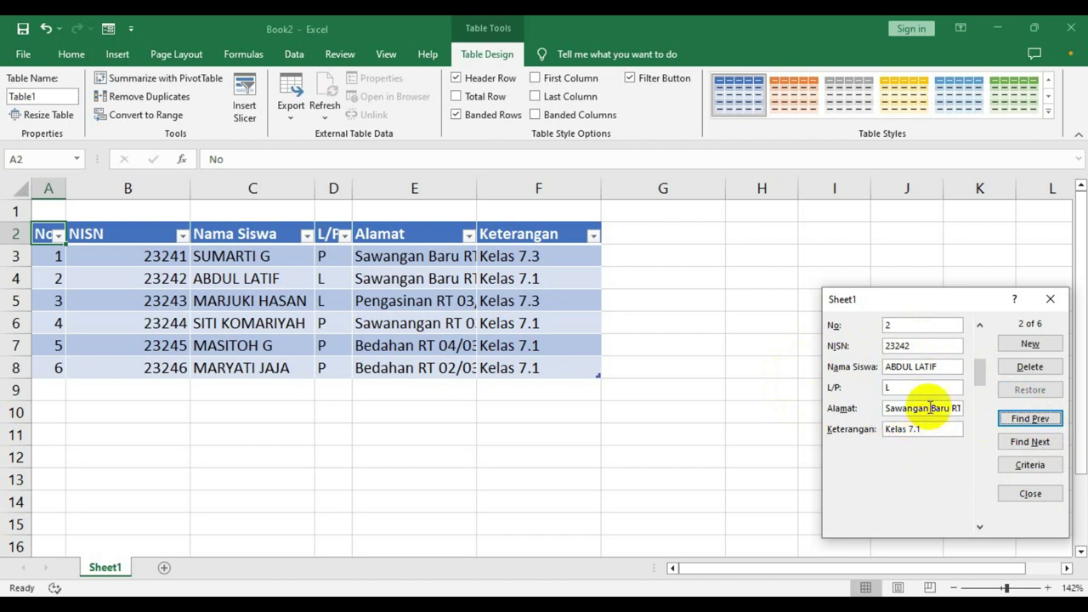
click(945, 367)
text(OH)
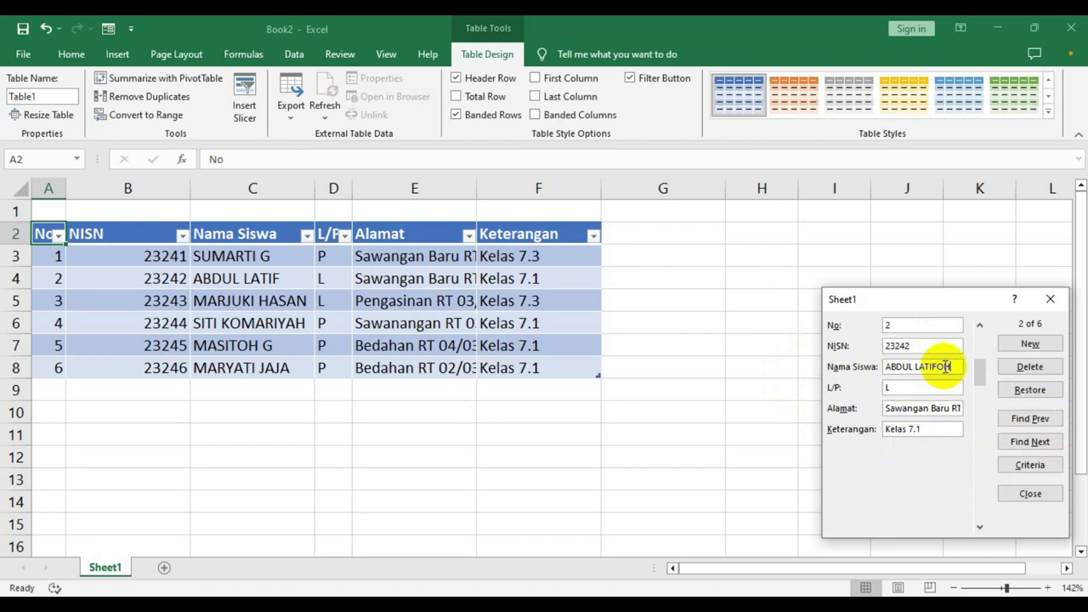
key(Return)
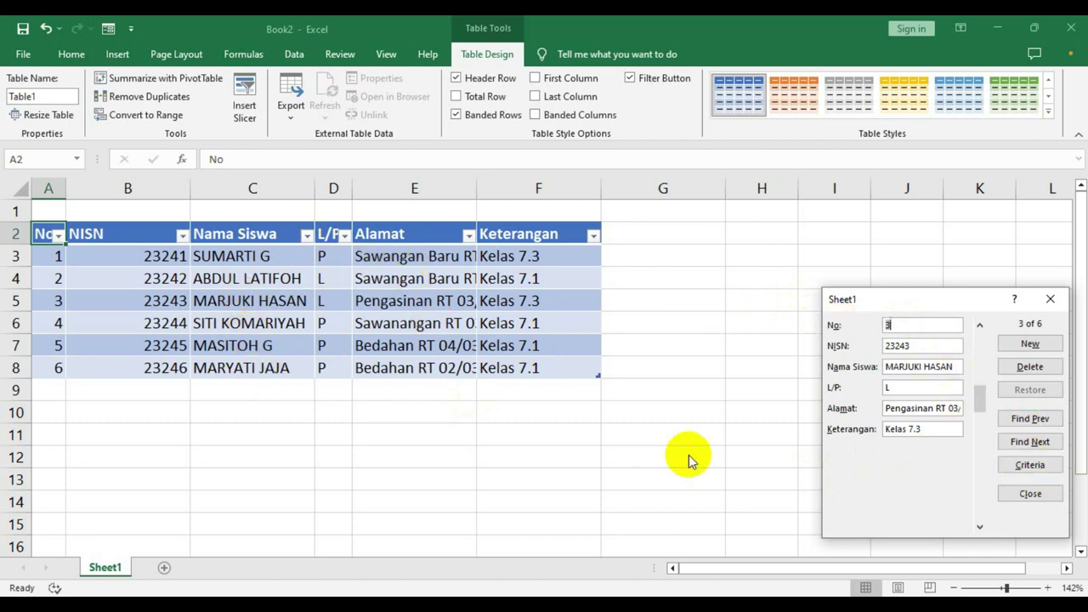
click(1038, 343)
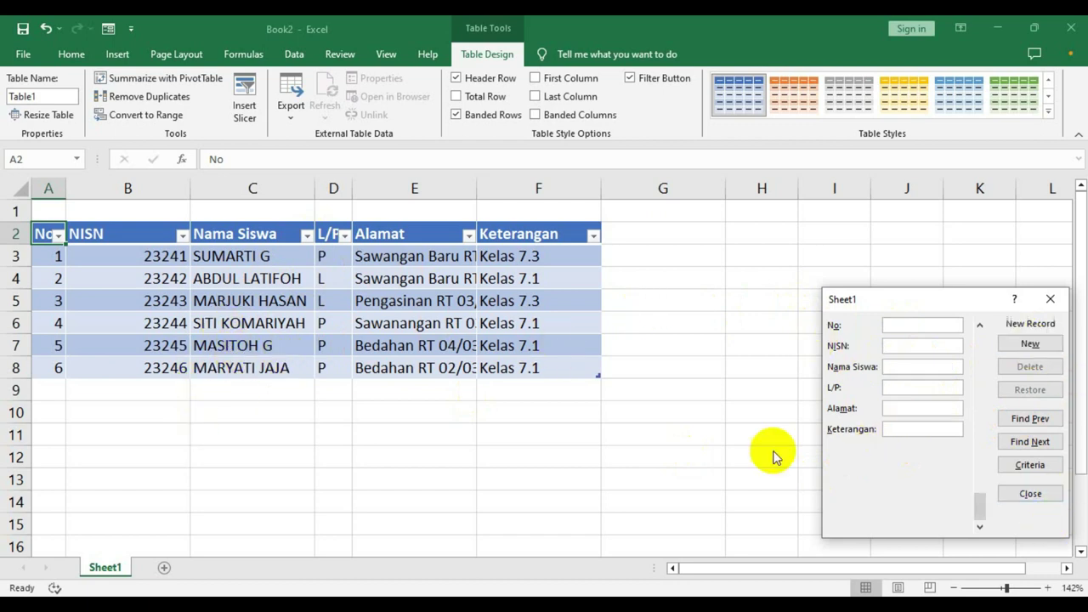
Search backward with the Nama Siswa criterion MA, append A to the fifth student's surname, and save
click(1030, 467)
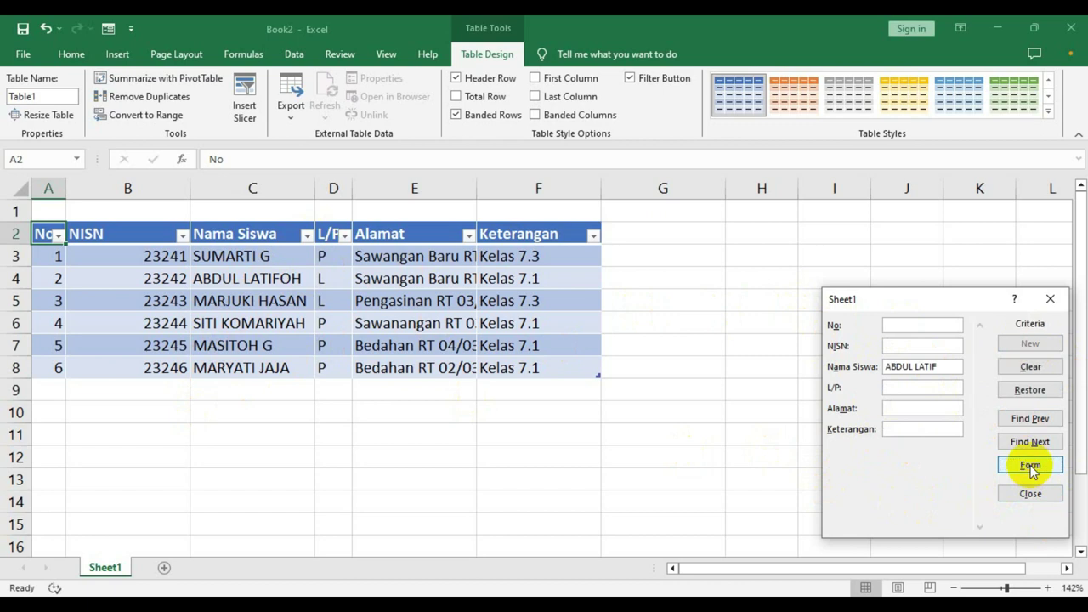
click(846, 359)
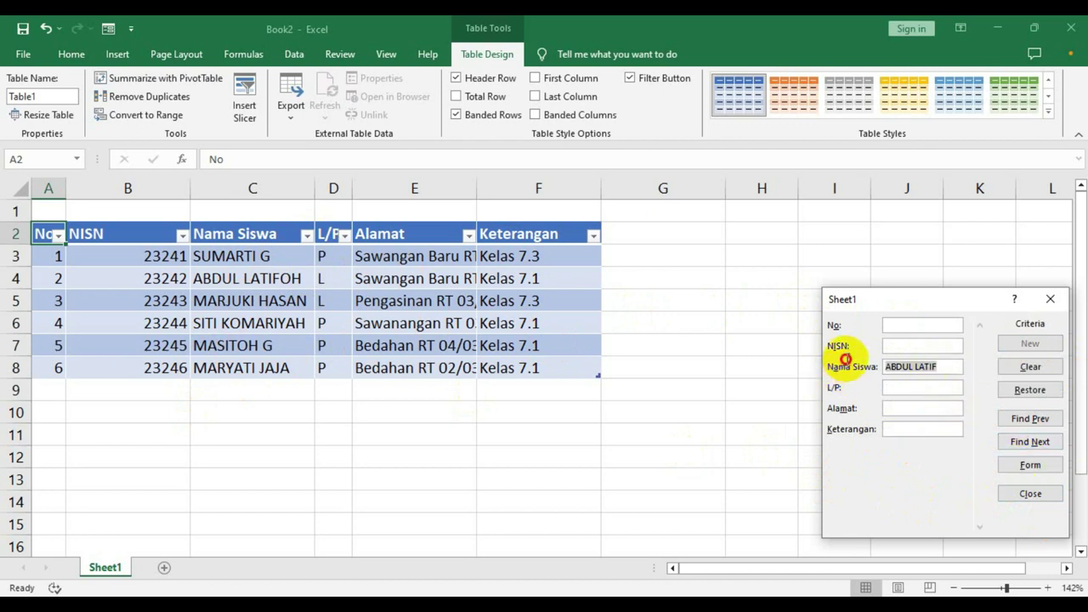
text(MASITOH G)
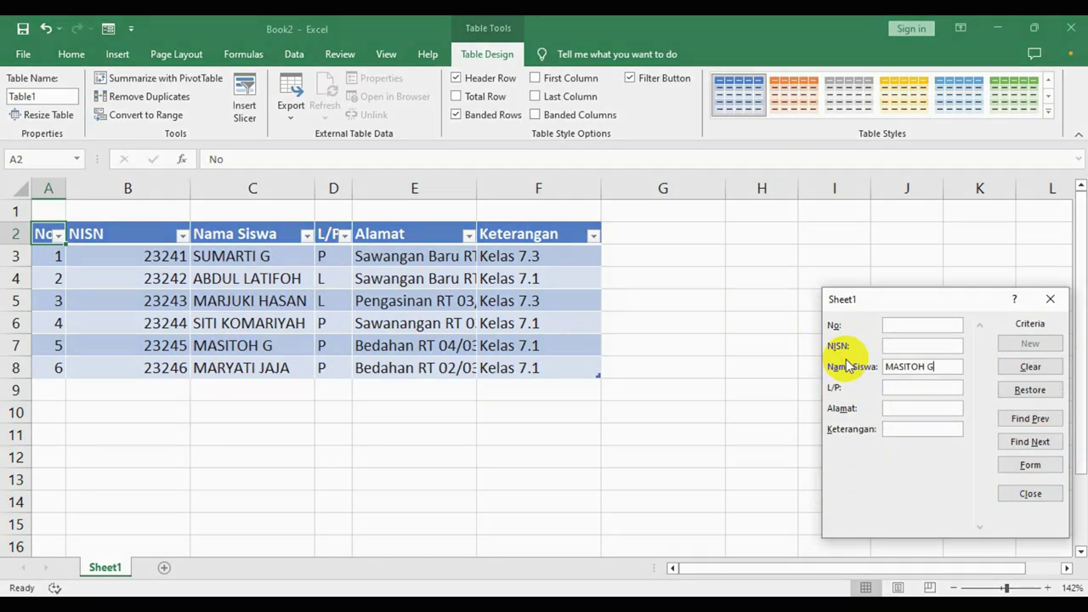
click(1029, 421)
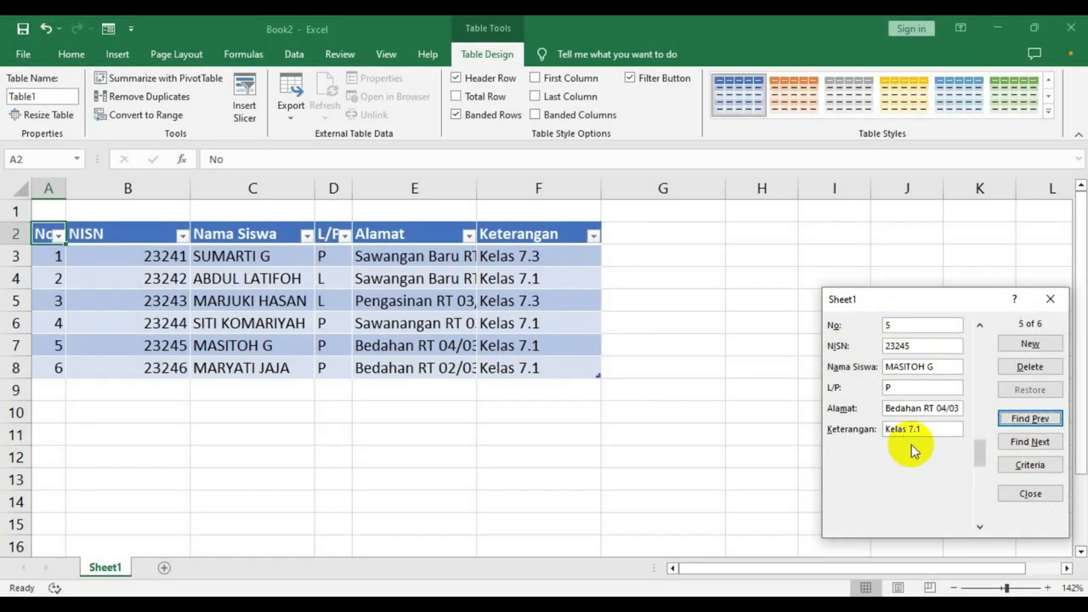
click(935, 367)
text(AYO)
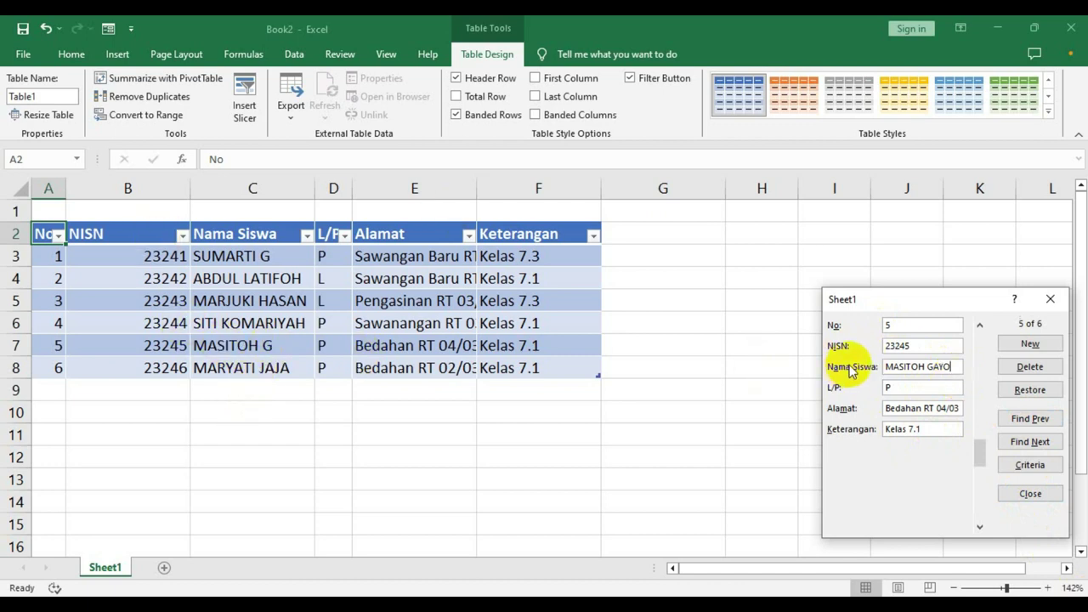
key(Return)
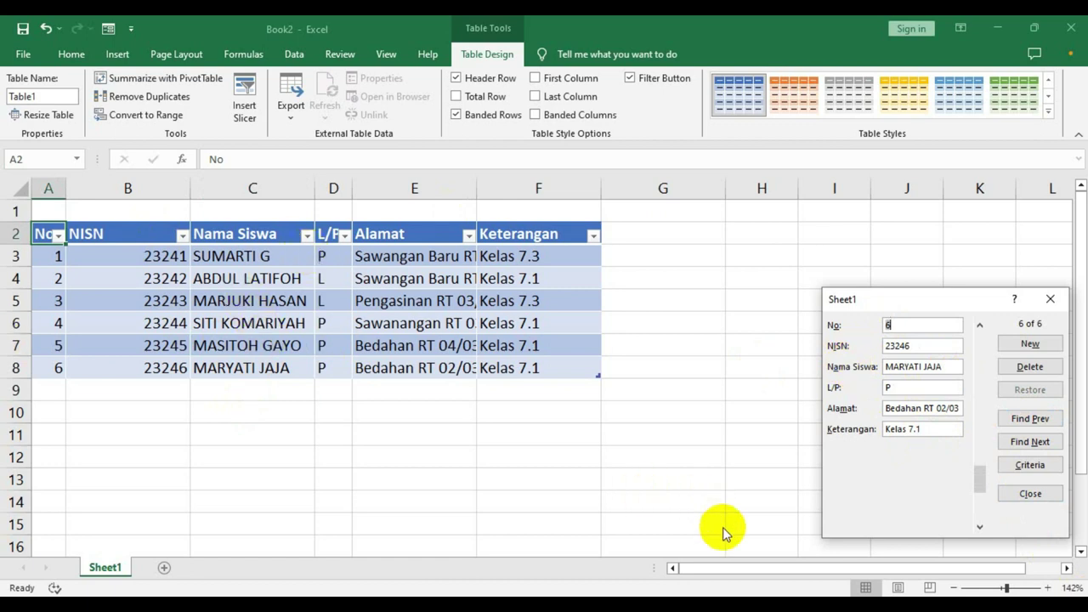